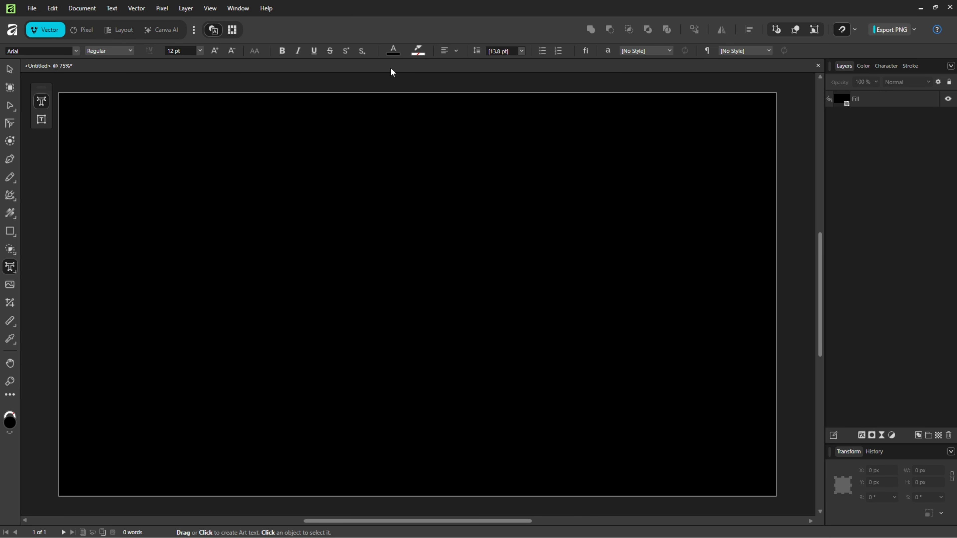
# Create large white art text reading "SPACE" across the middle of the black page, at about 305.7 pt
pyautogui.click(394, 49)
pyautogui.moveTo(389, 119); pyautogui.dragTo(372, 175)
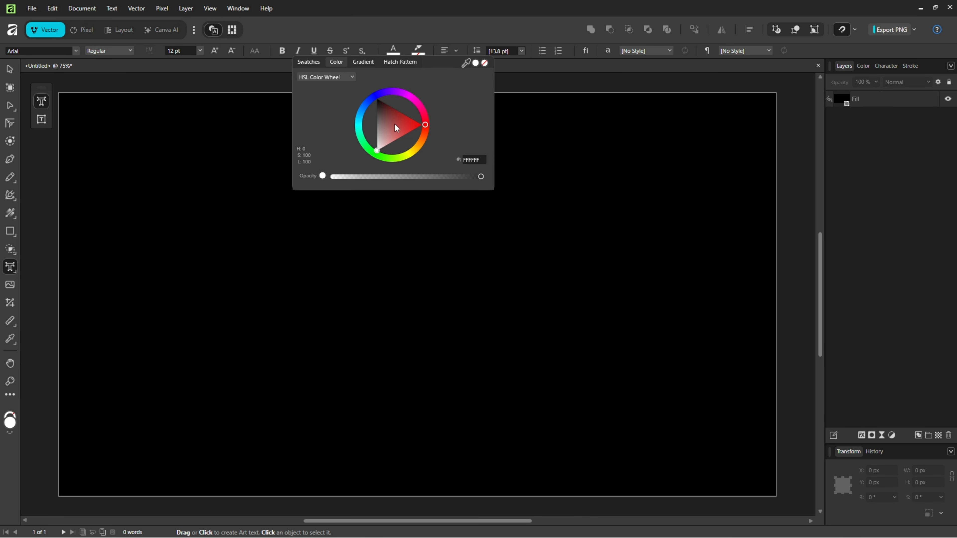
pyautogui.moveTo(265, 254); pyautogui.dragTo(299, 332)
pyautogui.write('SPACE')
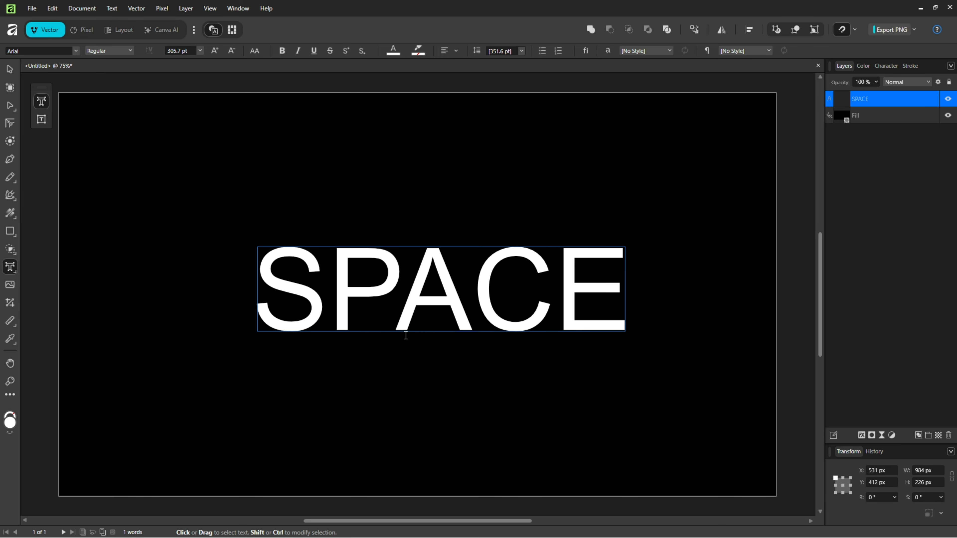
# Set all of the SPACE text in the Quicksand font with the Light weight
pyautogui.hotkey('ctrl', 'a')
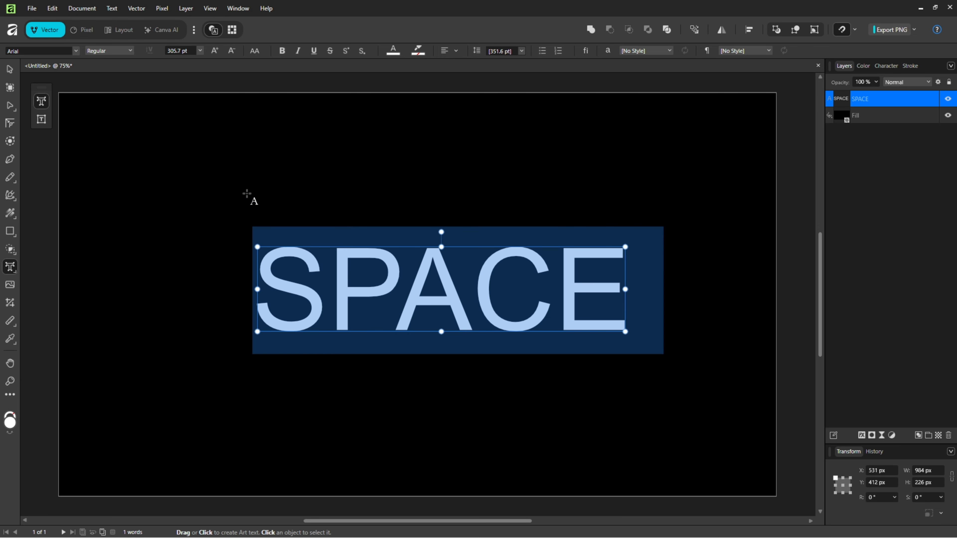
pyautogui.click(77, 51)
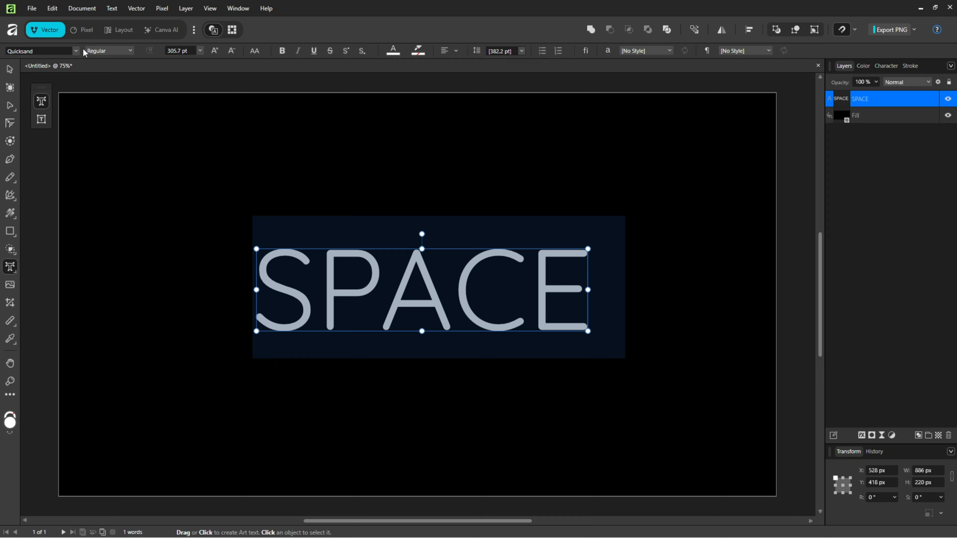
pyautogui.click(86, 52)
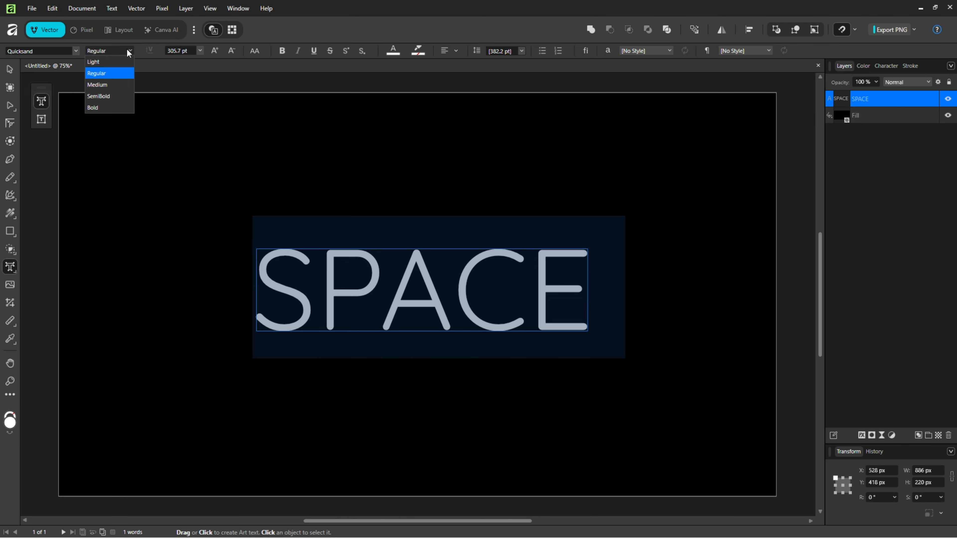
pyautogui.click(92, 61)
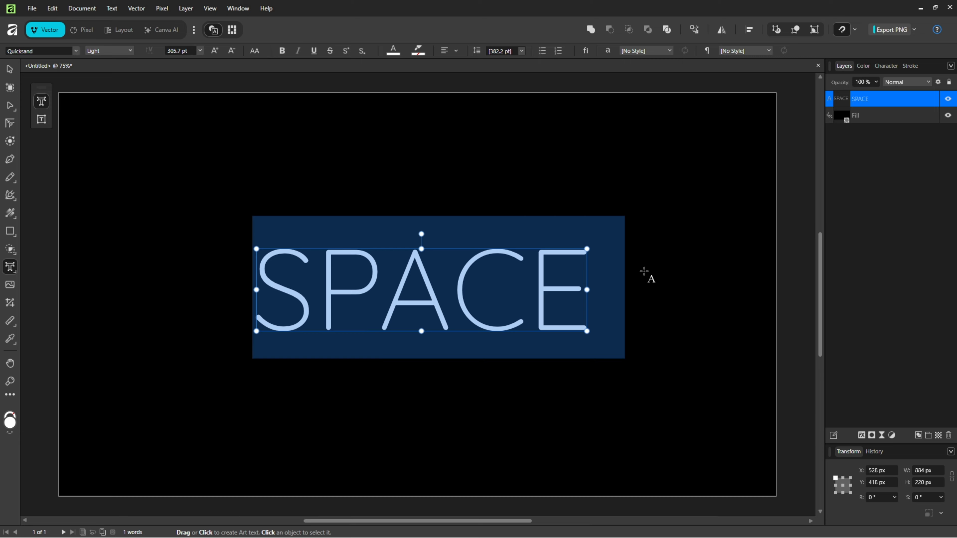
# Move the SPACE text to the lower part of the page and duplicate it above to make three evenly stacked copies
pyautogui.click(10, 70)
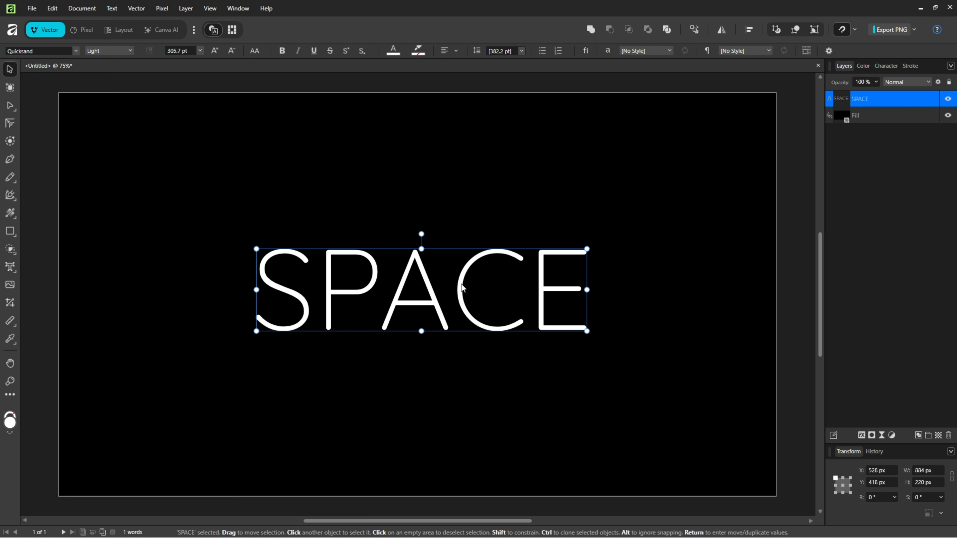
pyautogui.moveTo(463, 289); pyautogui.dragTo(463, 409)
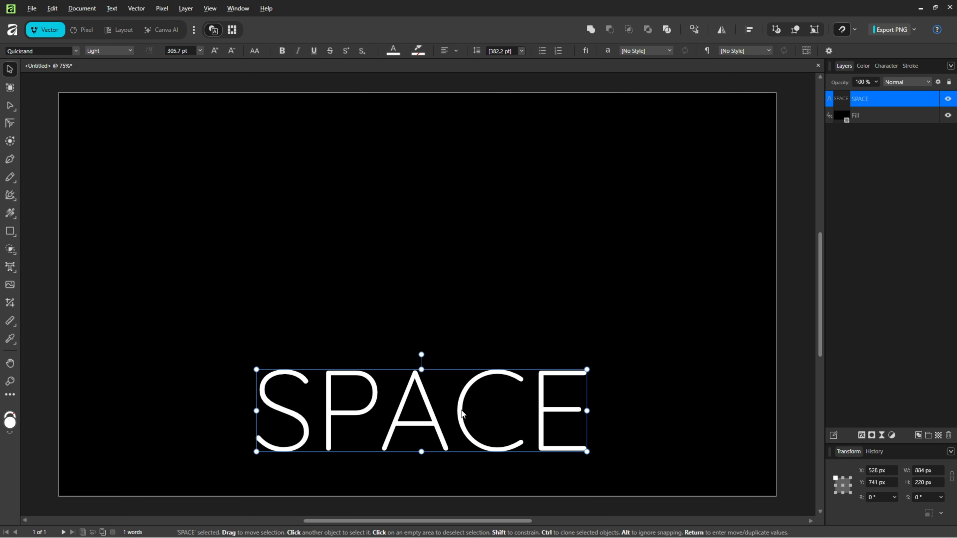
pyautogui.keyDown('ctrl'); pyautogui.moveTo(459, 409); pyautogui.dragTo(485, 167); pyautogui.keyUp('ctrl')
pyautogui.click(681, 310)
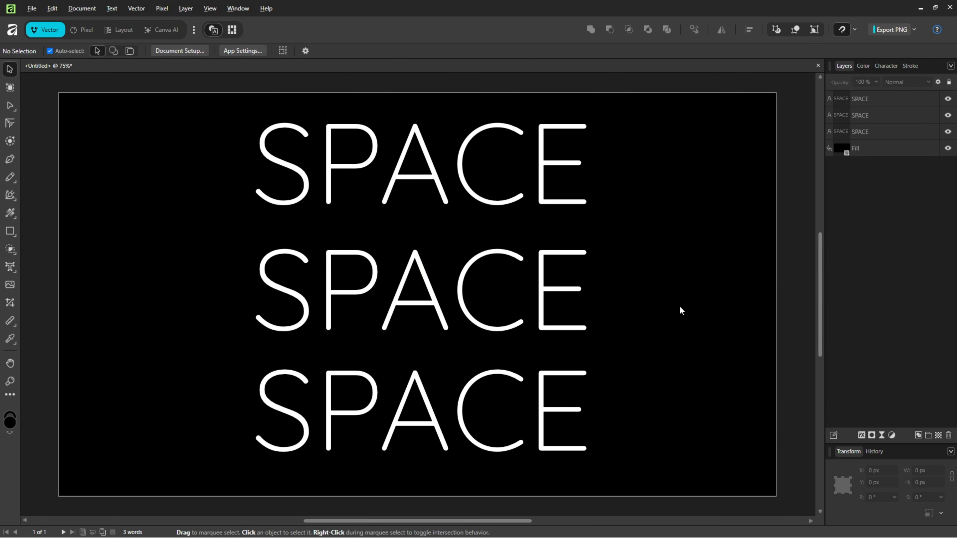
# Color the lowest SPACE text a saturated, vivid purple
pyautogui.click(546, 382)
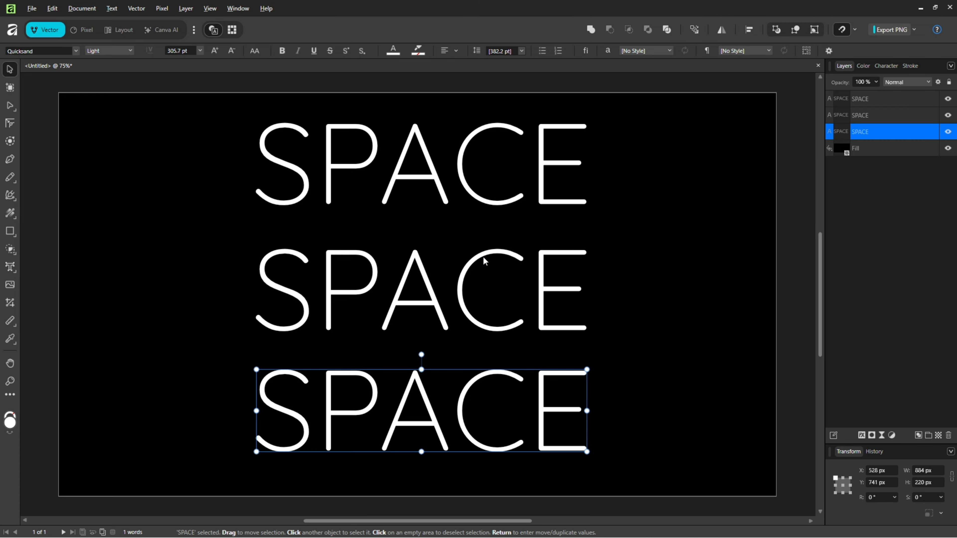
pyautogui.click(393, 50)
pyautogui.click(393, 91)
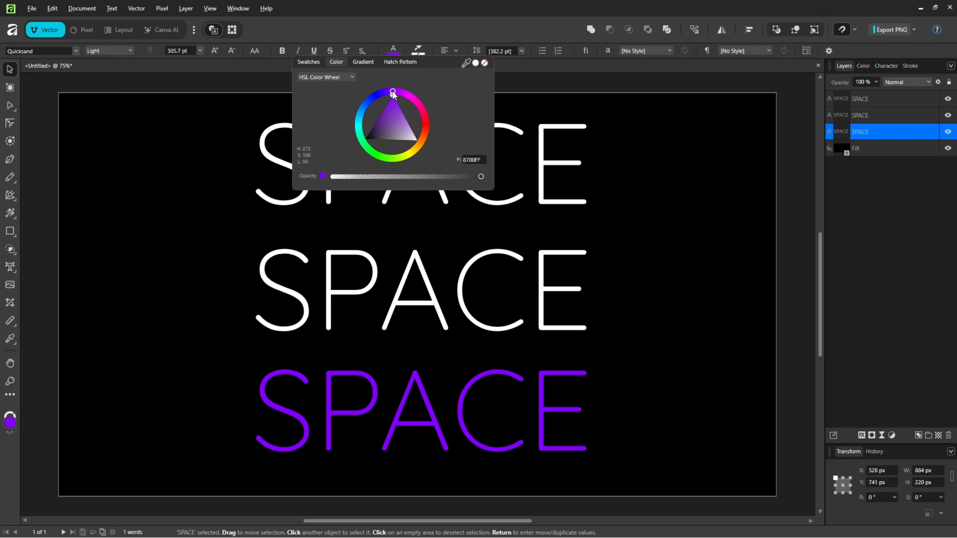
# Color the middle SPACE text a lighter purple, A872FF
pyautogui.click(476, 264)
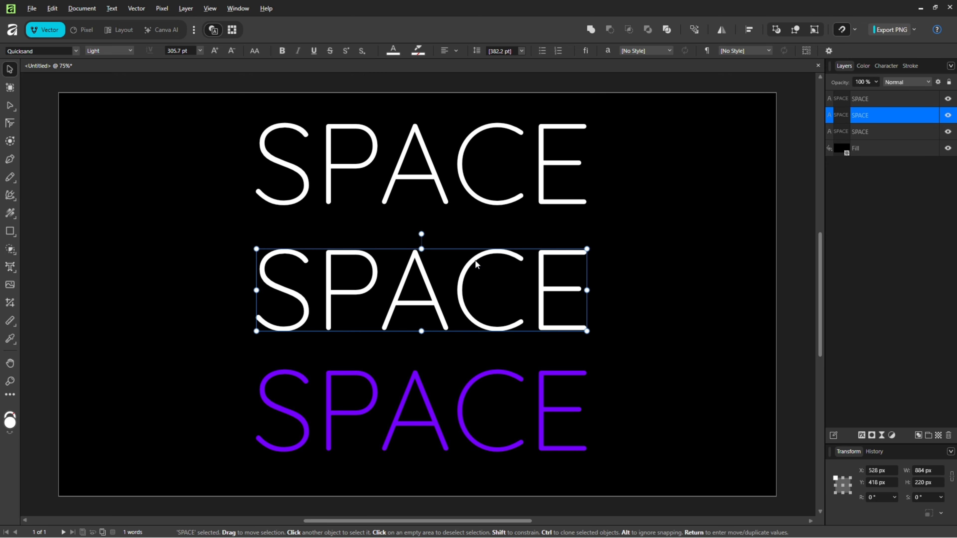
pyautogui.click(394, 50)
pyautogui.moveTo(398, 92)
pyautogui.mouseDown()
pyautogui.moveTo(389, 92)
pyautogui.moveTo(393, 124)
pyautogui.moveTo(412, 124)
pyautogui.moveTo(406, 113)
pyautogui.mouseUp()
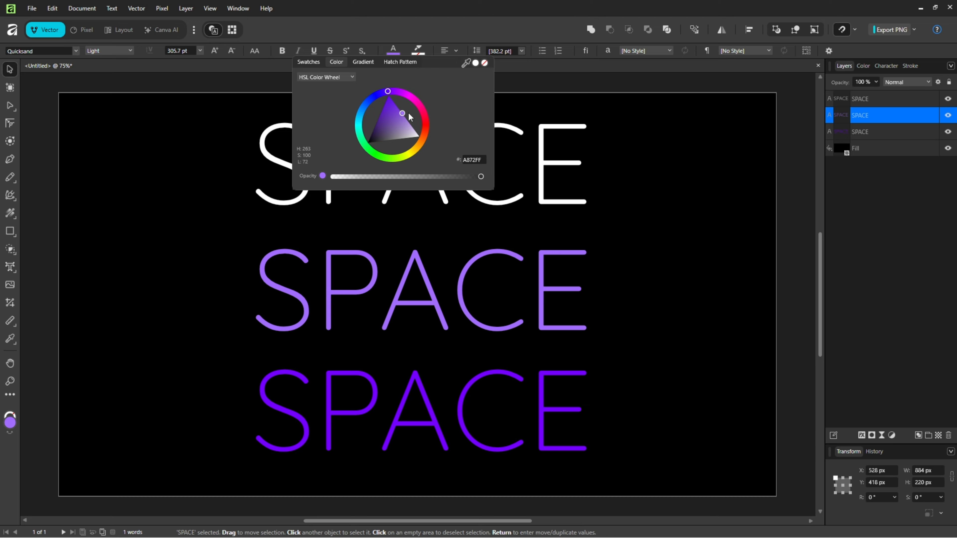
# Color the uppermost SPACE text a pale lavender, E4C4FF, and deselect it
pyautogui.click(463, 151)
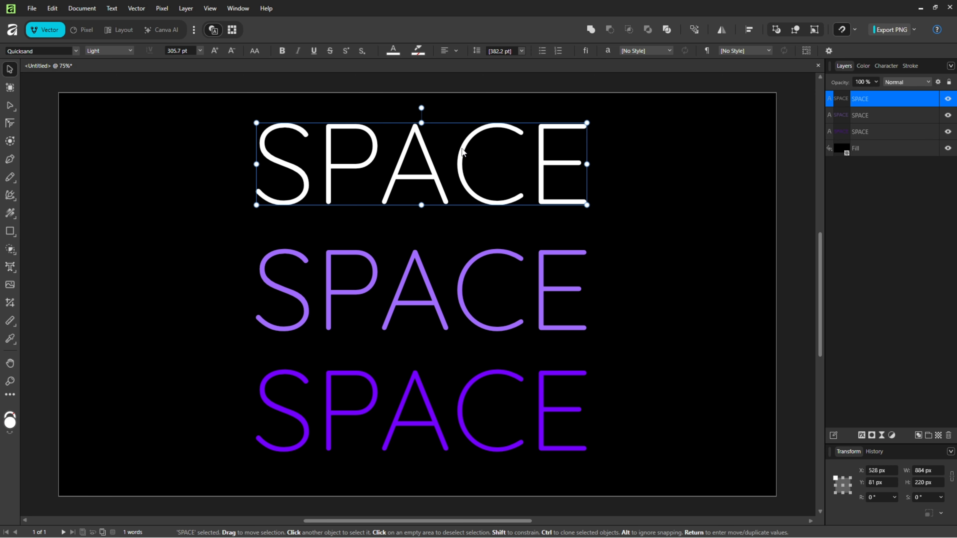
pyautogui.click(393, 50)
pyautogui.moveTo(391, 91); pyautogui.dragTo(433, 132)
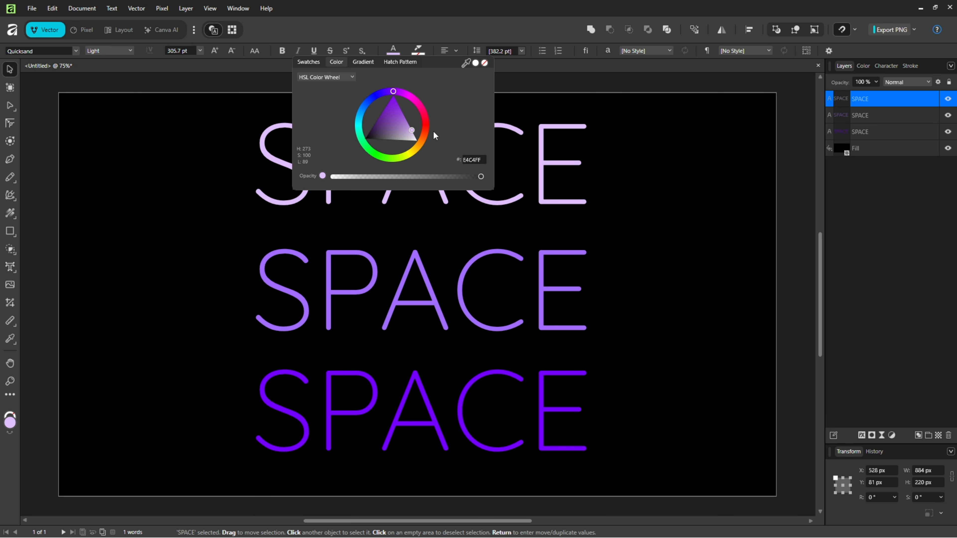
pyautogui.click(552, 20)
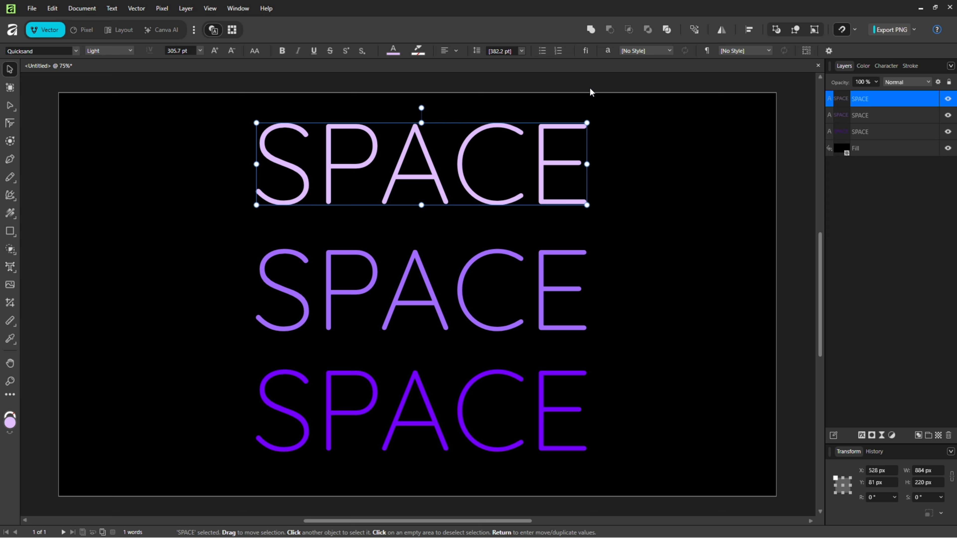
pyautogui.click(644, 224)
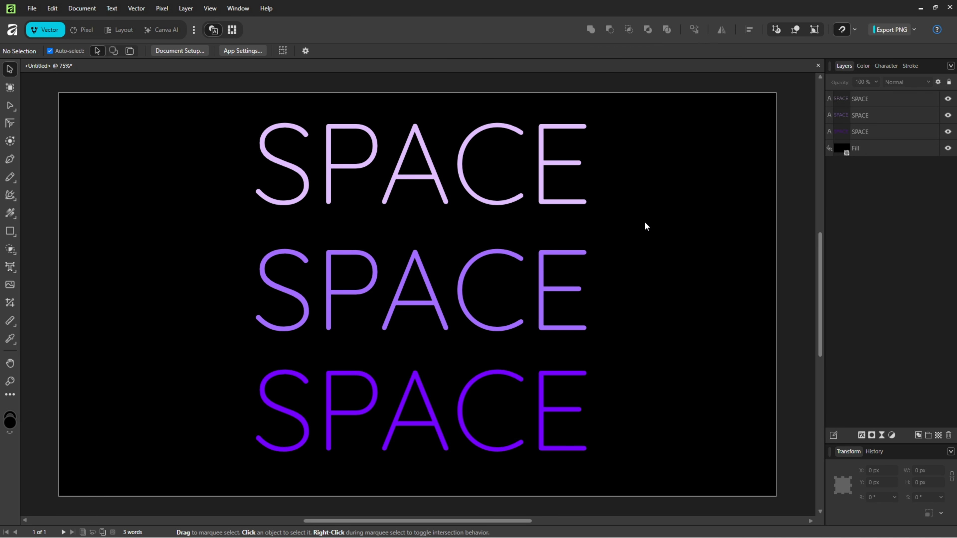
# Thicken the middle SPACE text outward with the Contour tool, using a 10 px radius
pyautogui.click(13, 142)
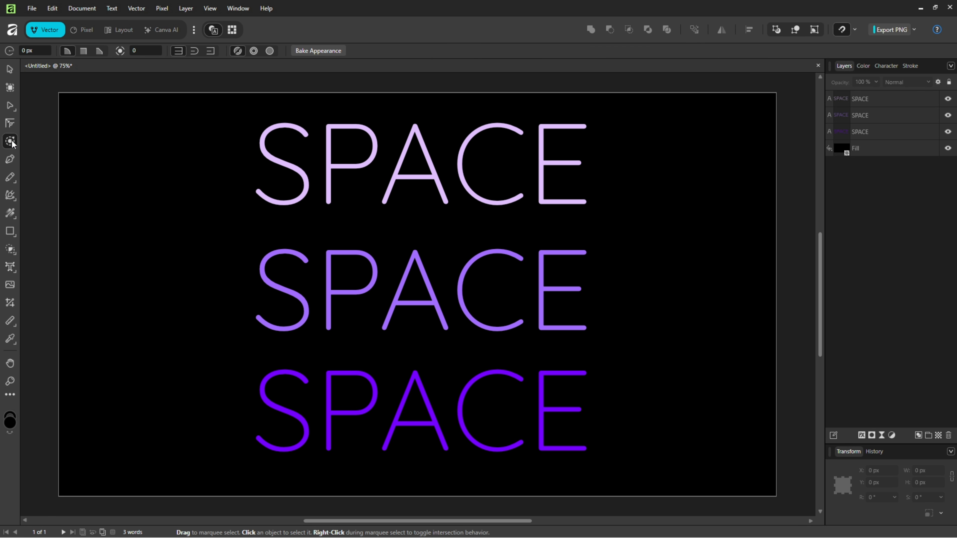
pyautogui.click(366, 257)
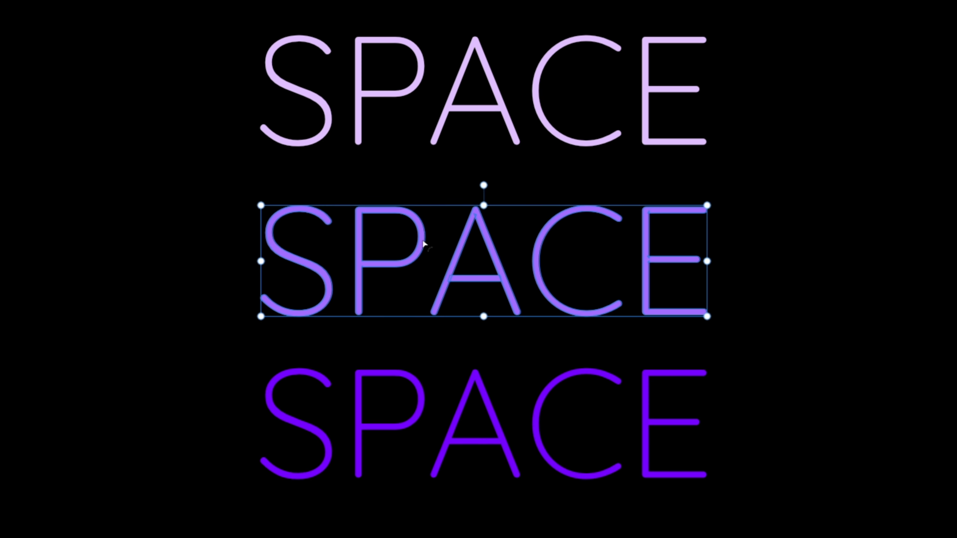
pyautogui.moveTo(423, 245); pyautogui.dragTo(425, 249)
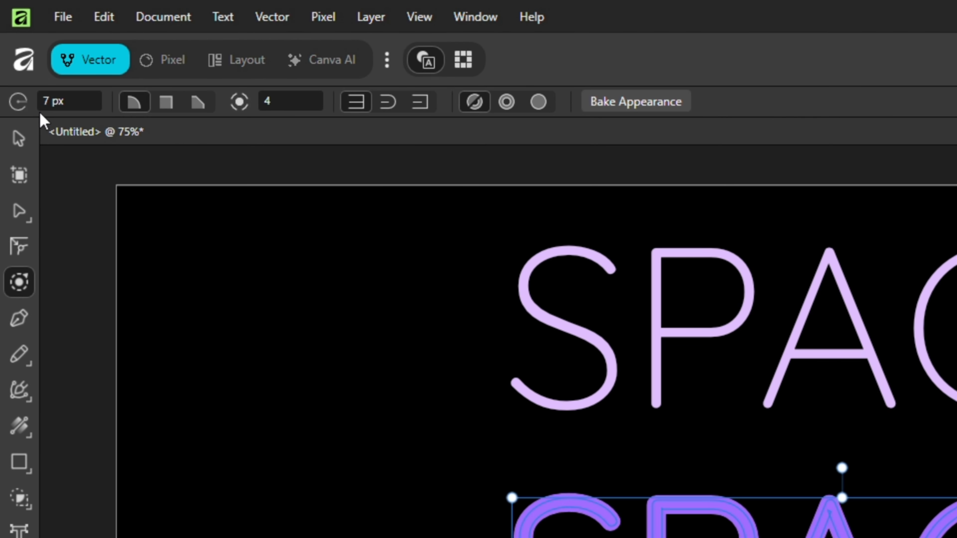
pyautogui.click(75, 108)
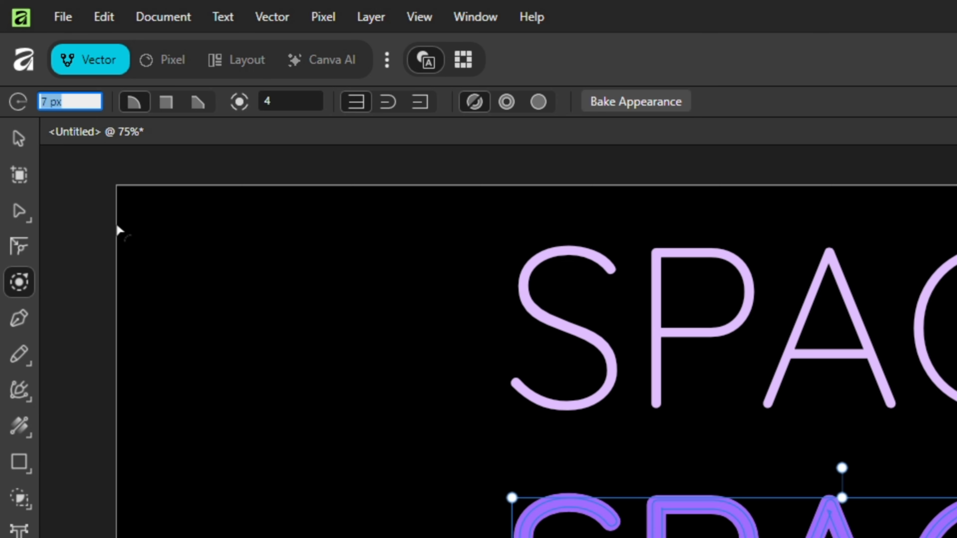
pyautogui.write('10')
pyautogui.press('Return')
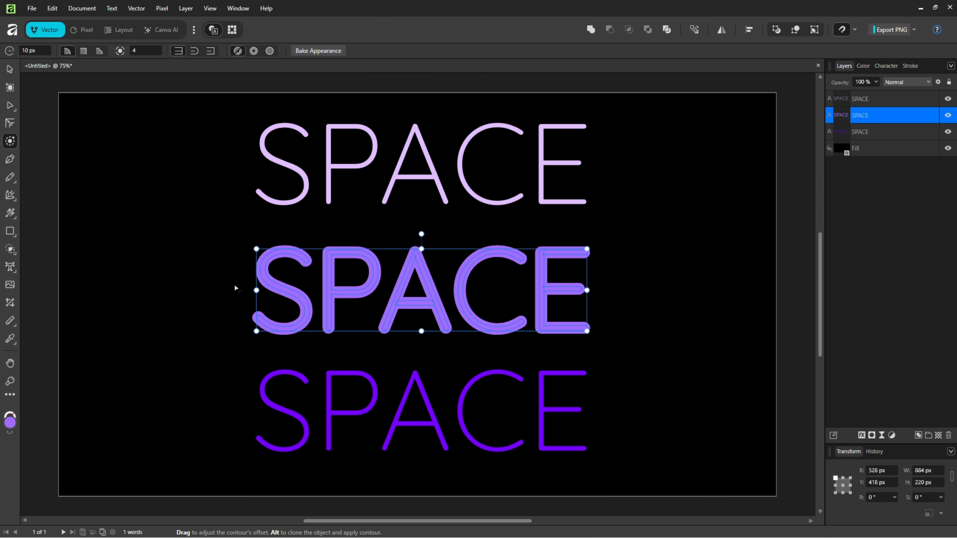
# Apply a 20 px contour to the lowest SPACE text
pyautogui.click(327, 374)
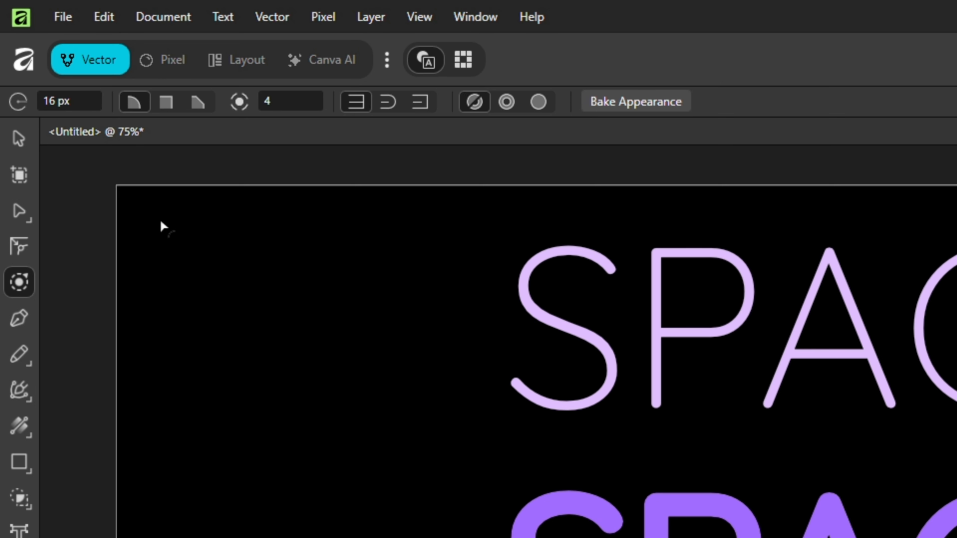
pyautogui.click(60, 103)
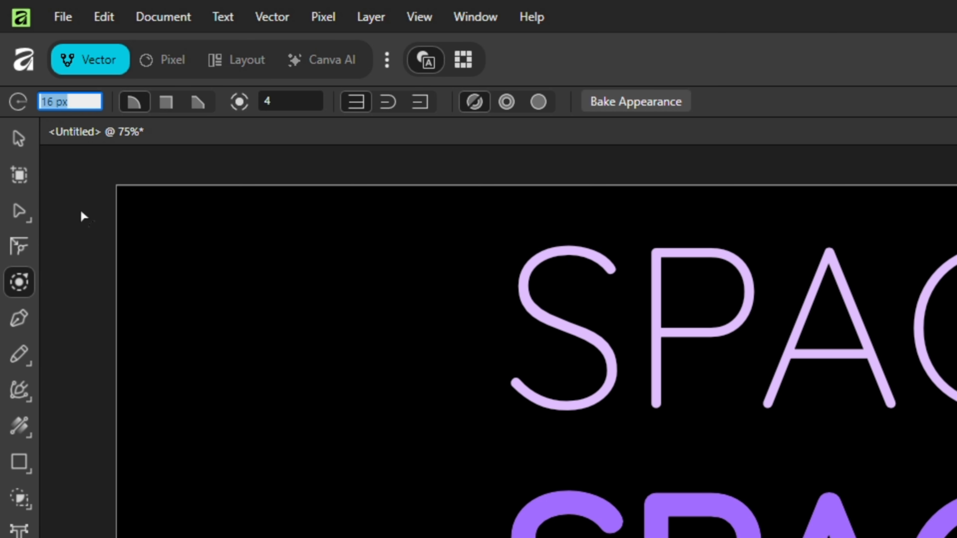
pyautogui.write('20')
pyautogui.press('Return')
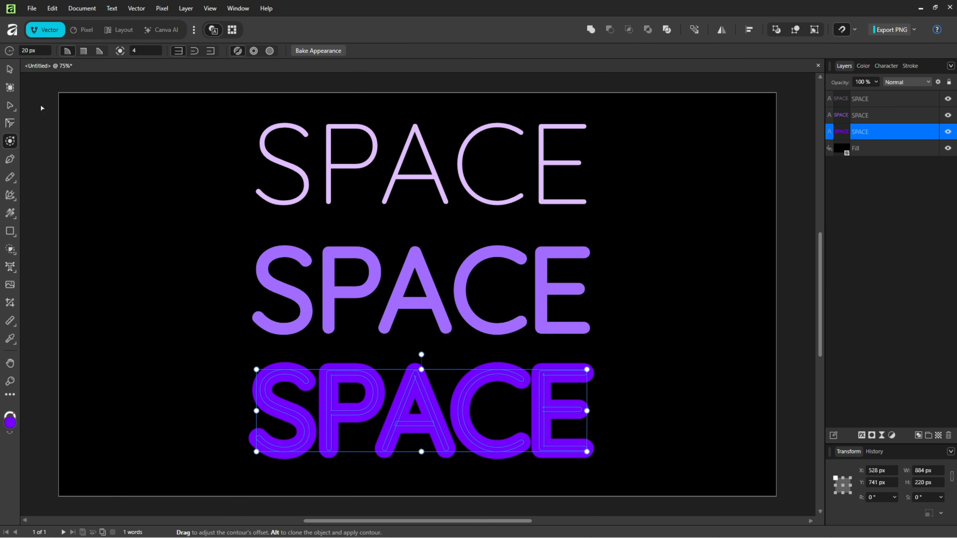
# Stack all three SPACE texts on top of each other by aligning their centers horizontally and vertically, then deselect them
pyautogui.keyDown('shift'); pyautogui.click(897, 99); pyautogui.keyUp('shift')
pyautogui.click(749, 29)
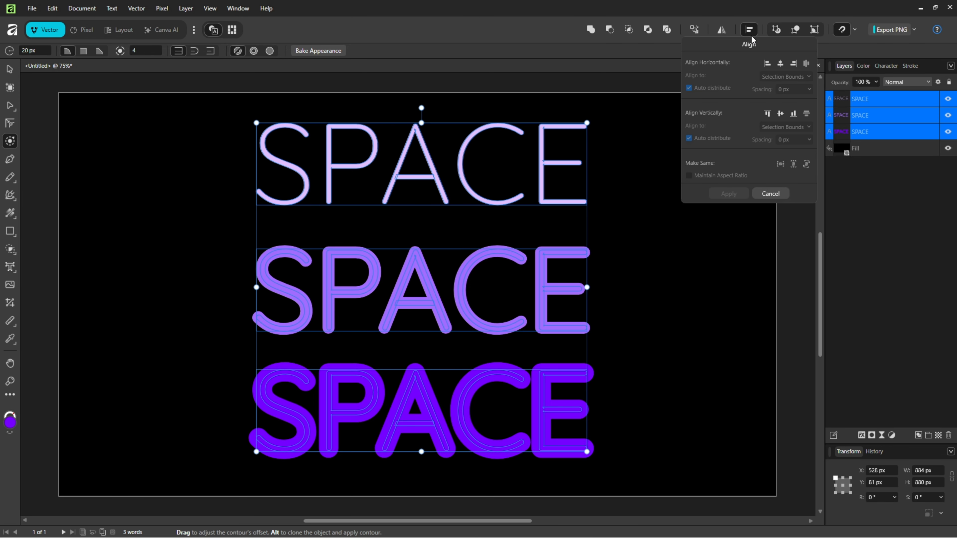
pyautogui.click(780, 63)
pyautogui.click(781, 113)
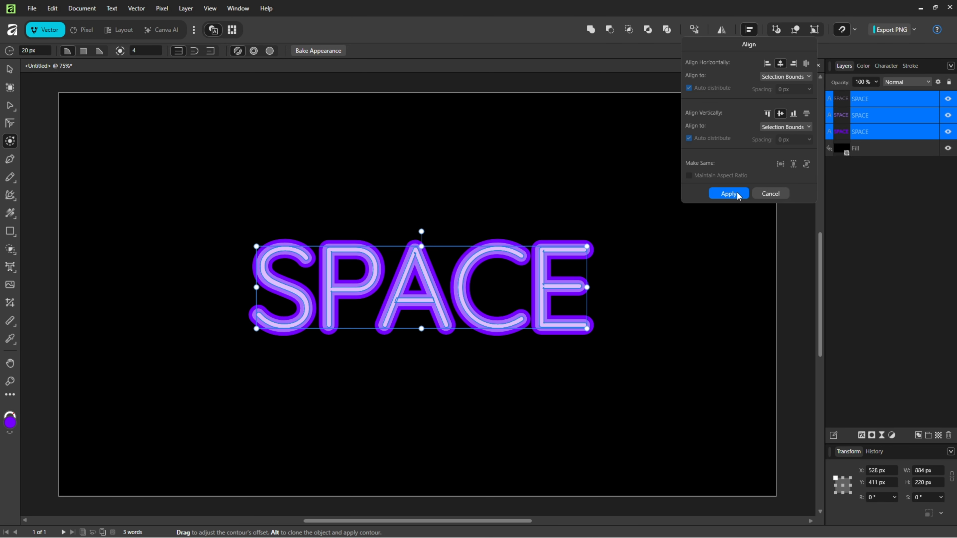
pyautogui.click(729, 194)
pyautogui.click(735, 262)
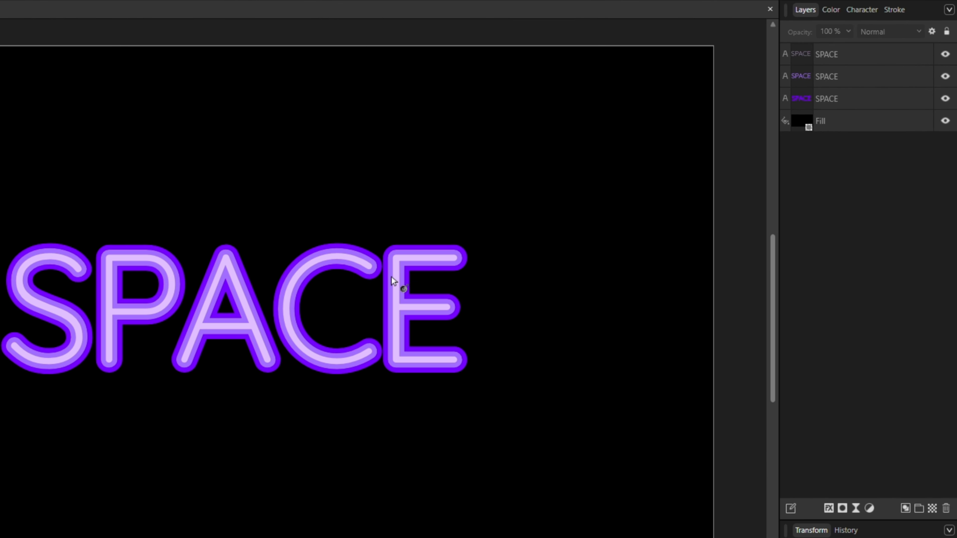
# Add a live Gaussian Blur with a 5 px radius to the middle SPACE layer and check it with the lowest text layer briefly hidden
pyautogui.click(848, 81)
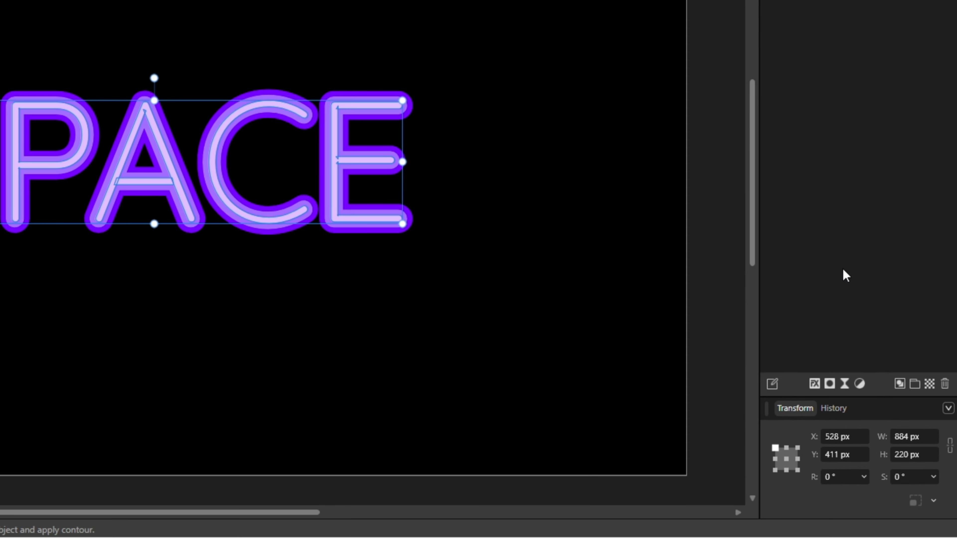
pyautogui.click(845, 383)
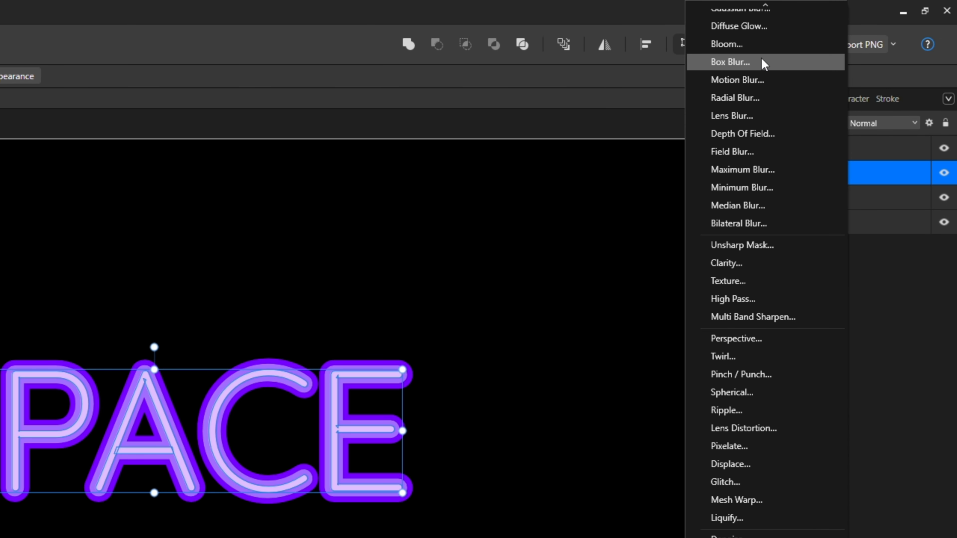
pyautogui.click(750, 15)
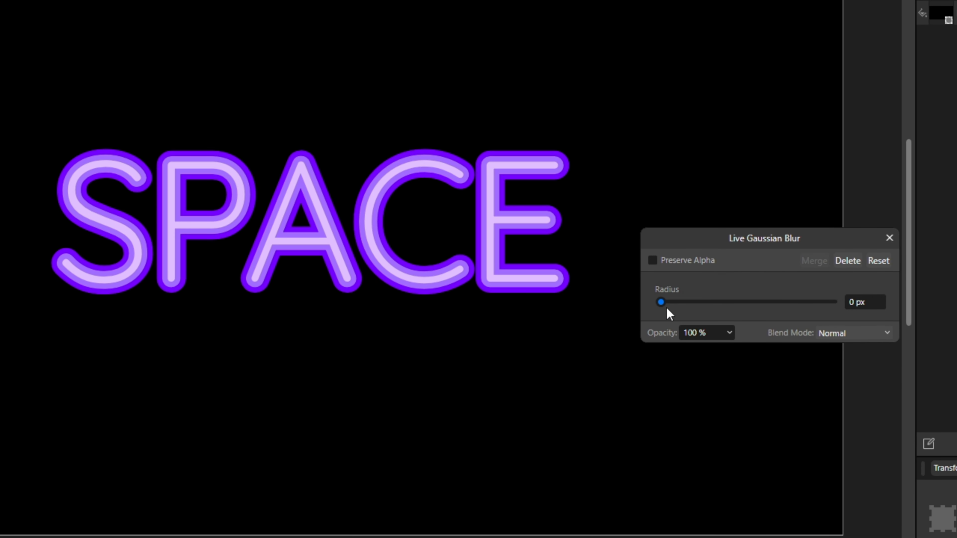
pyautogui.moveTo(667, 309); pyautogui.dragTo(718, 306)
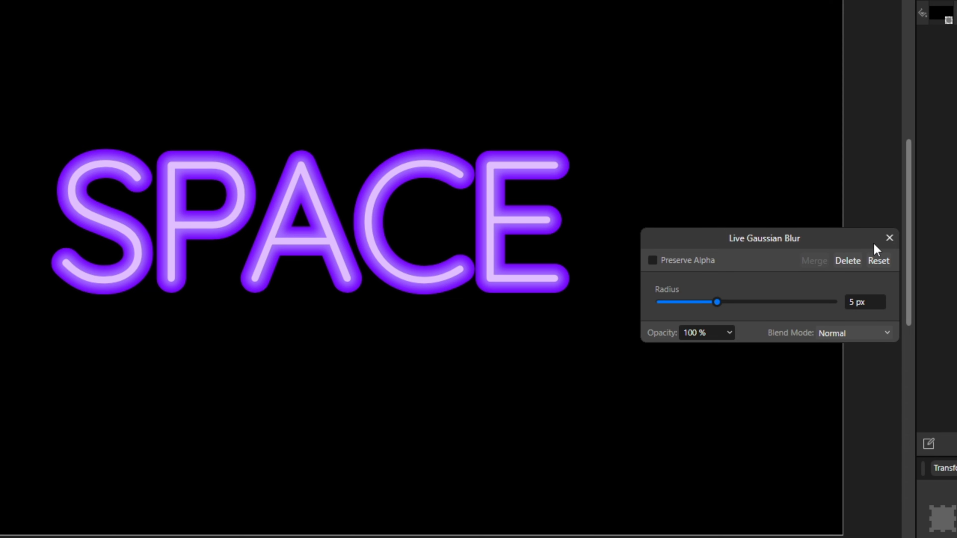
pyautogui.click(889, 238)
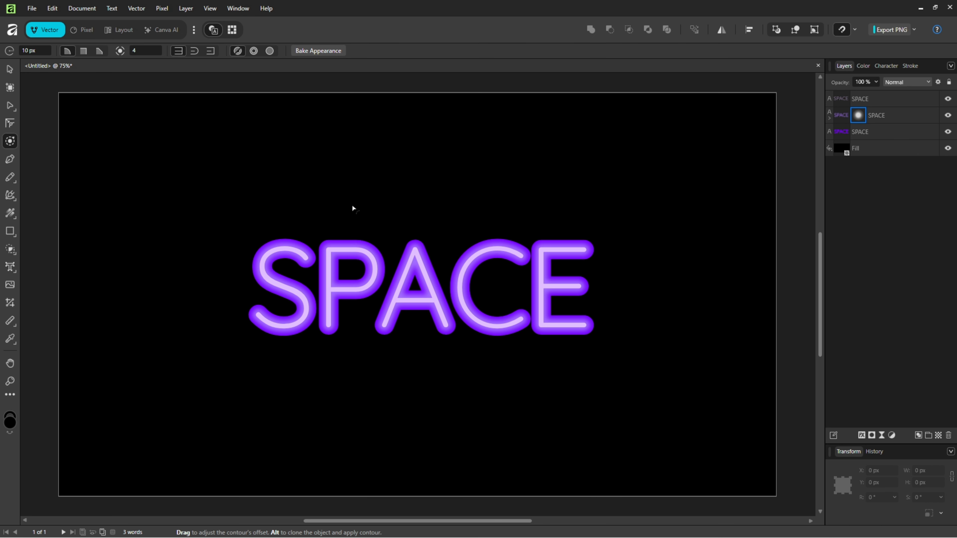
pyautogui.click(949, 132)
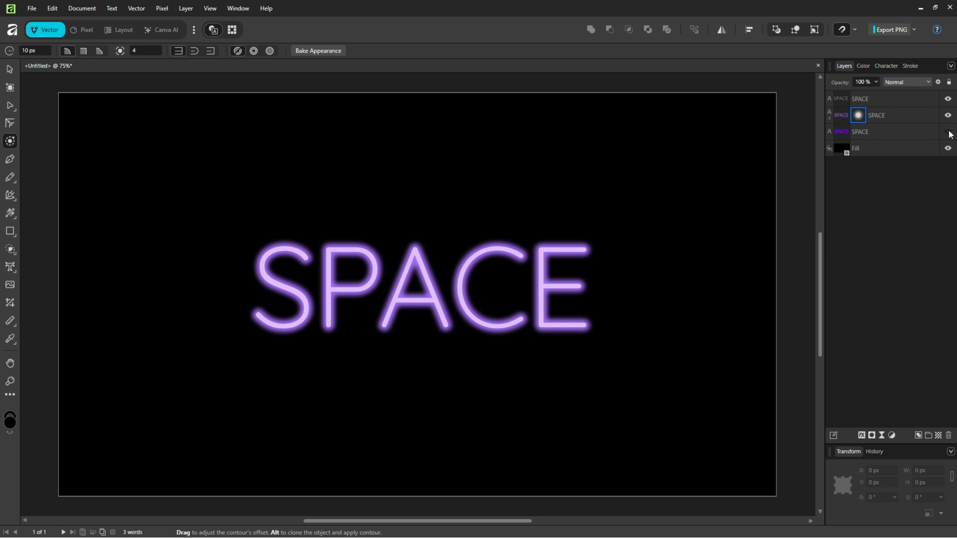
pyautogui.click(949, 132)
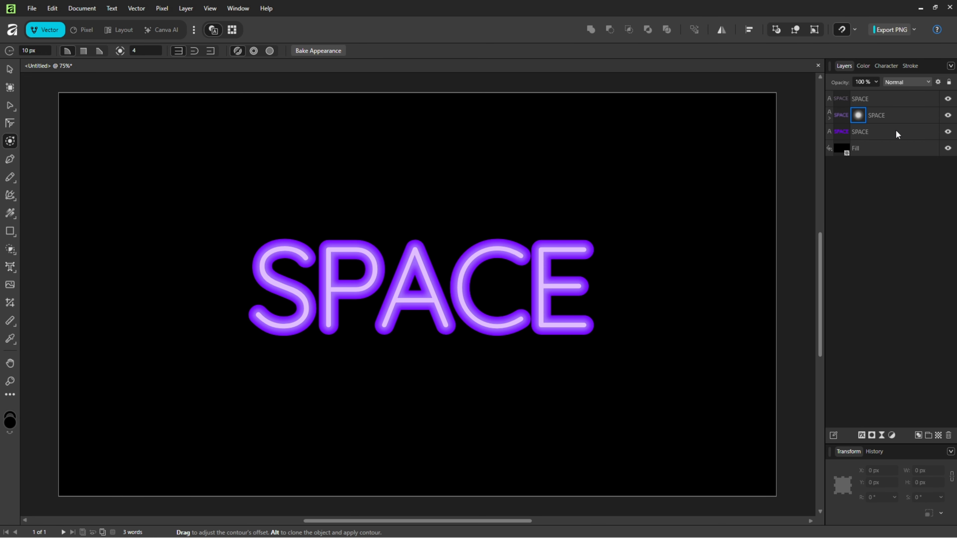
# Add a live Gaussian Blur with a 15 px radius to the lowest SPACE layer
pyautogui.click(874, 132)
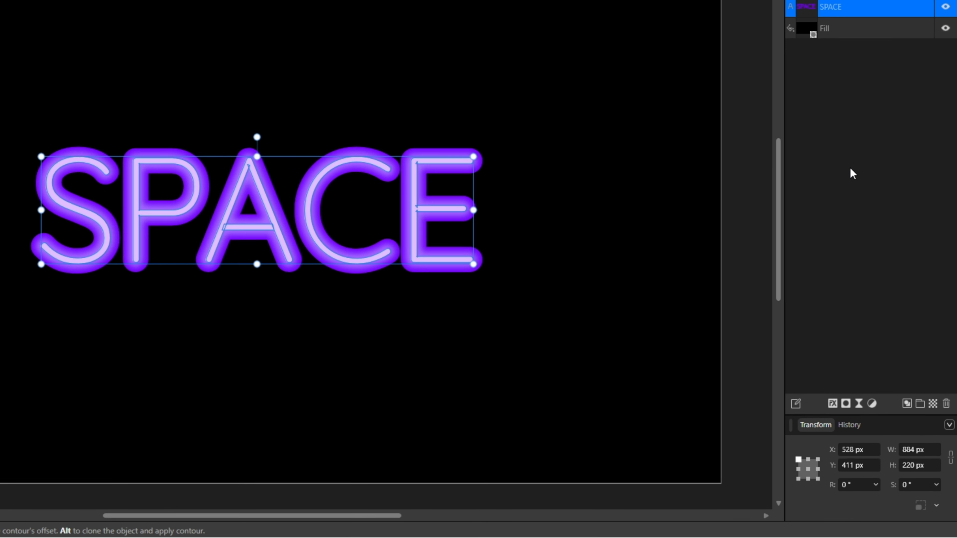
pyautogui.click(882, 437)
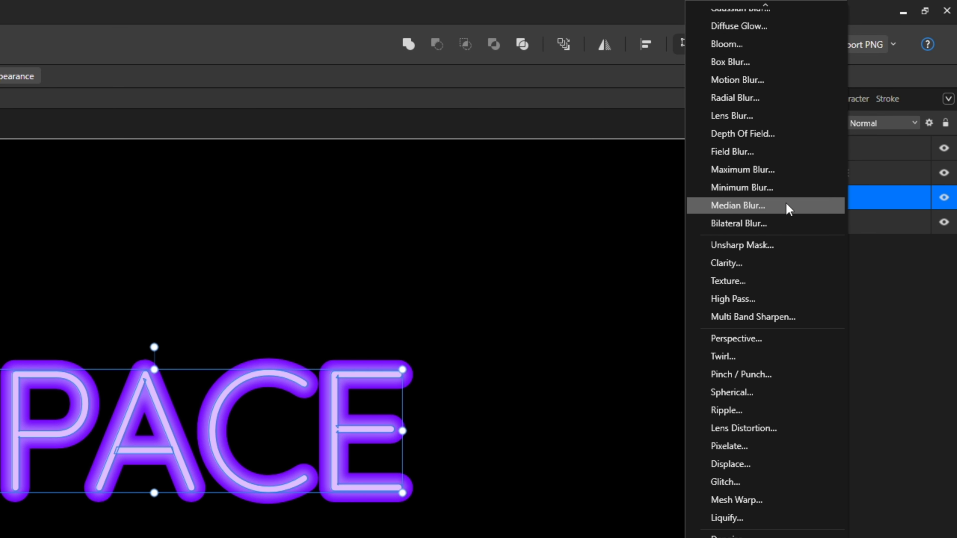
pyautogui.click(743, 12)
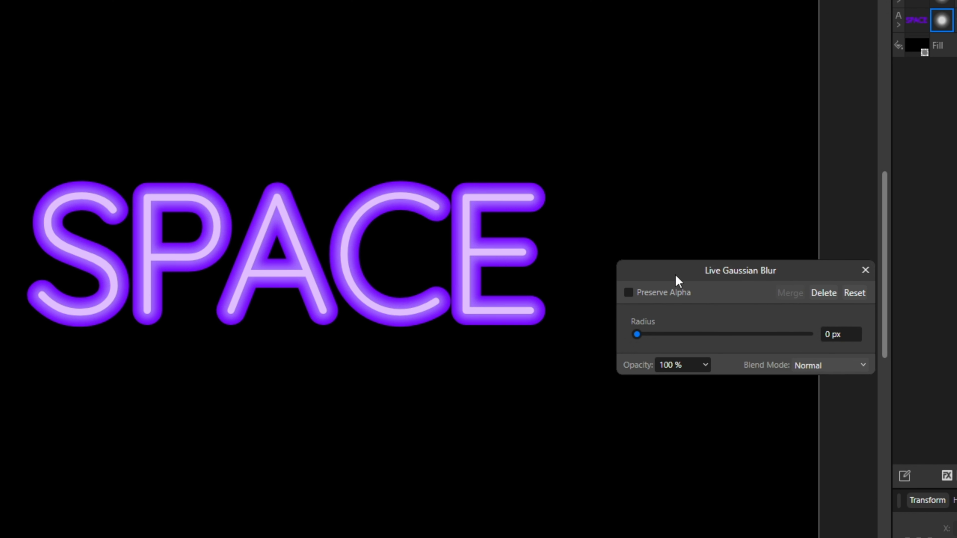
pyautogui.moveTo(667, 302); pyautogui.dragTo(746, 301)
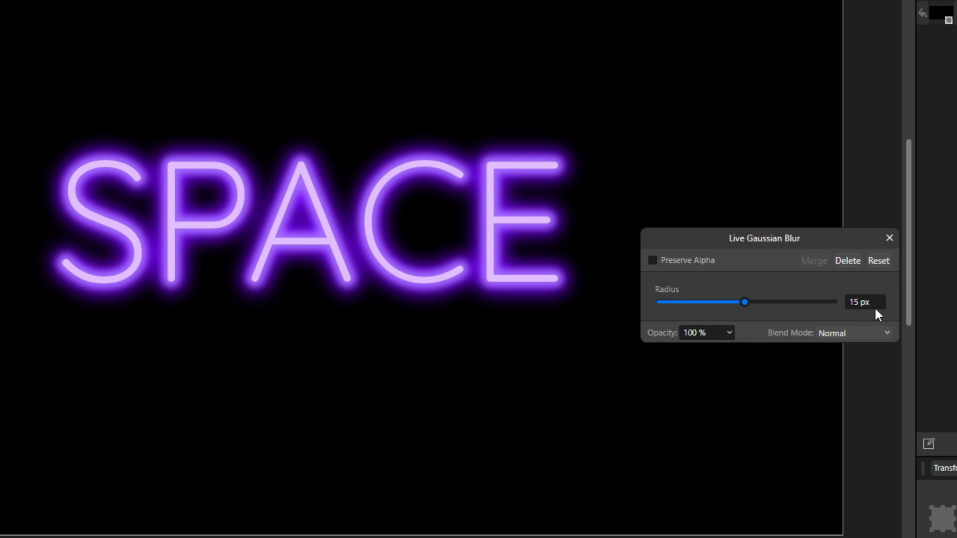
pyautogui.click(889, 239)
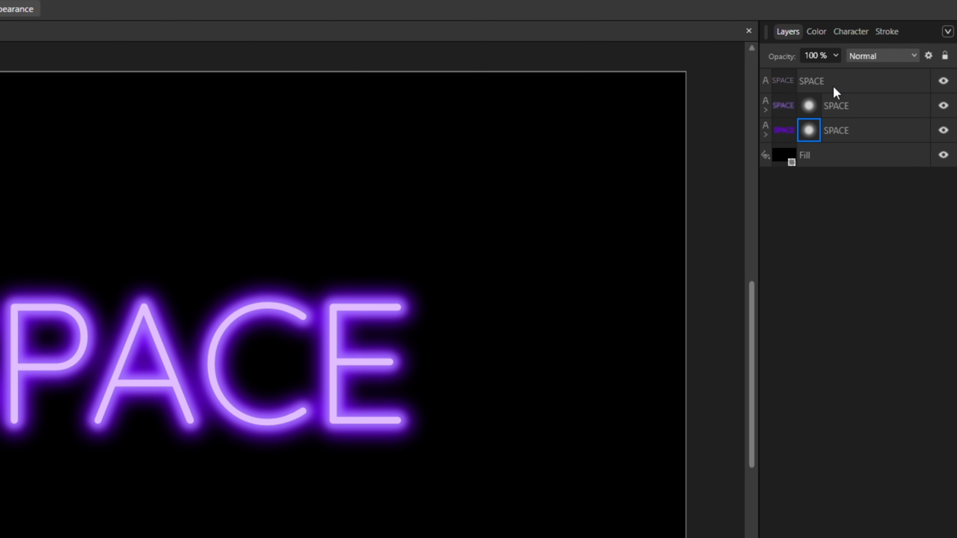
# Duplicate the top SPACE text and place the copy directly beneath the original in the layer order
pyautogui.click(848, 87)
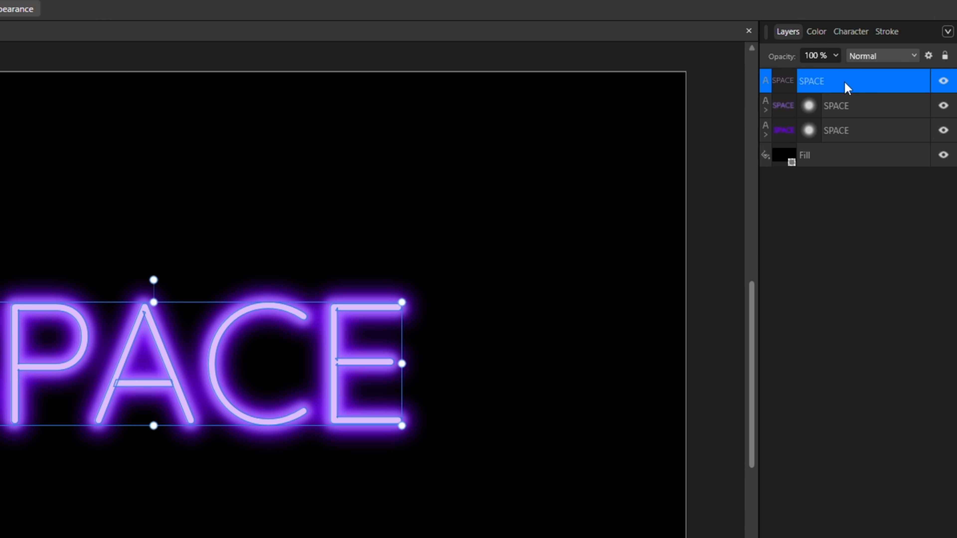
pyautogui.hotkey('ctrl', 'j')
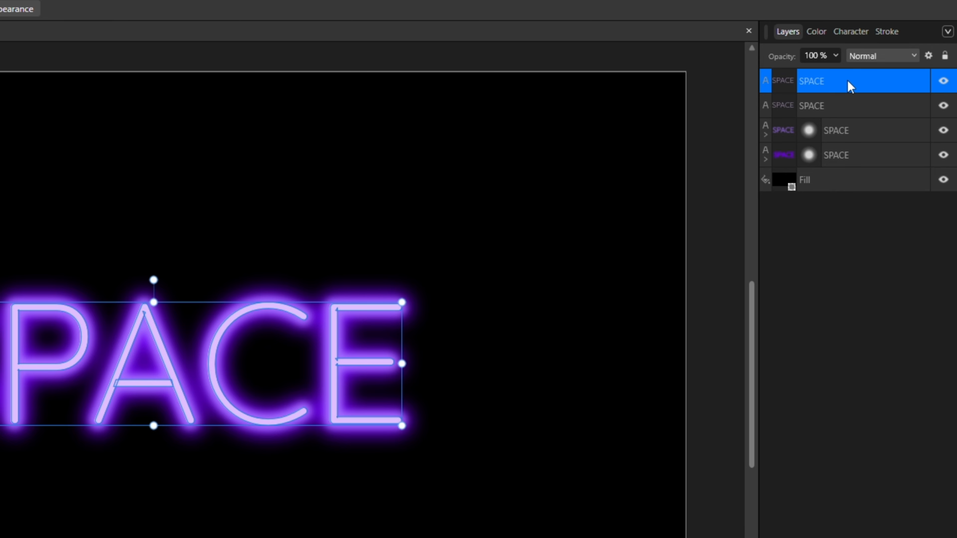
pyautogui.moveTo(850, 86); pyautogui.dragTo(850, 115)
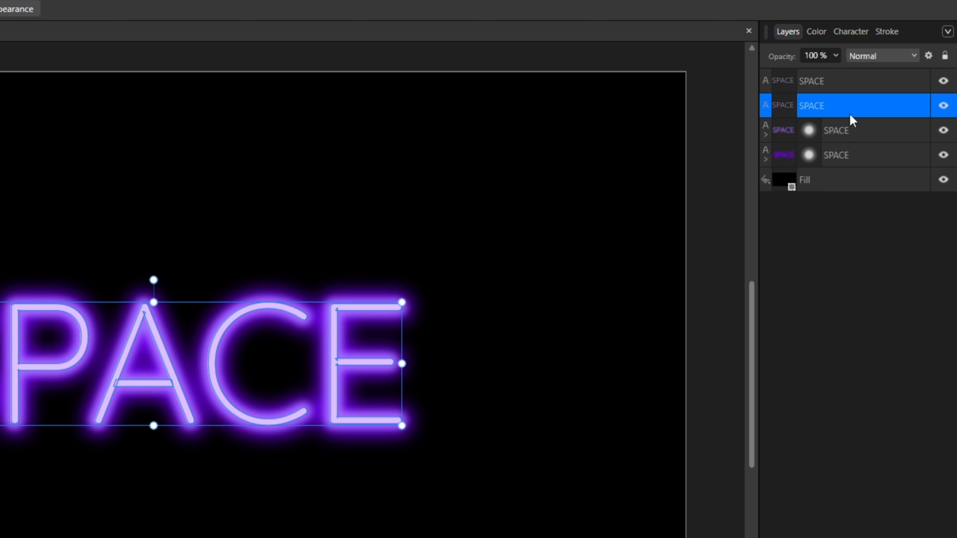
# Fill the duplicated SPACE text with black and offset it about 20 px down and 20 px right as a shadow
pyautogui.click(816, 31)
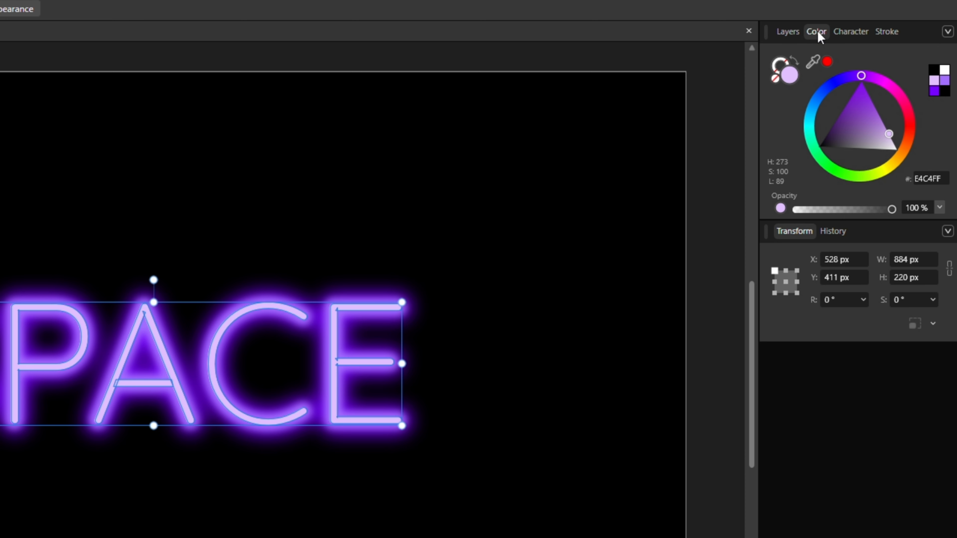
pyautogui.moveTo(846, 102); pyautogui.dragTo(805, 173)
pyautogui.click(787, 33)
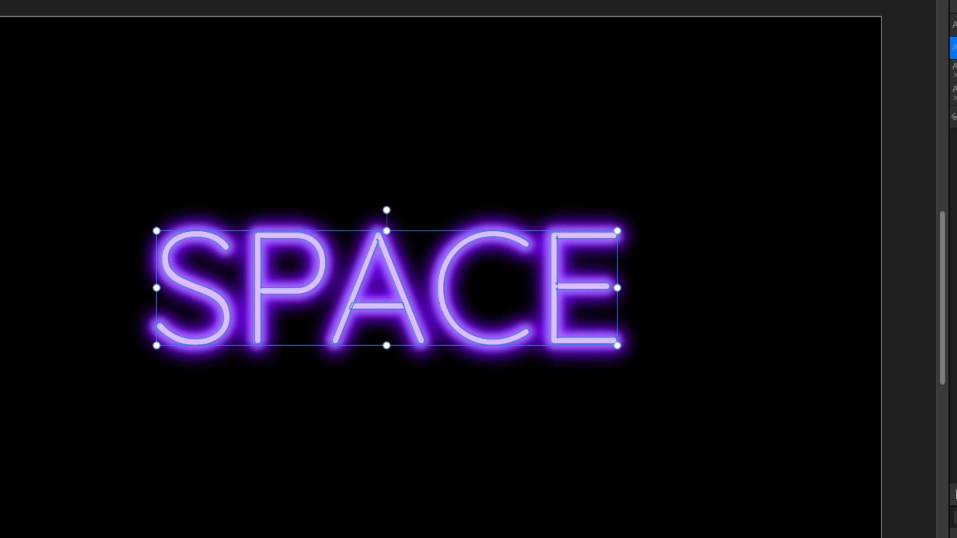
pyautogui.hotkey('shift', 'Down')
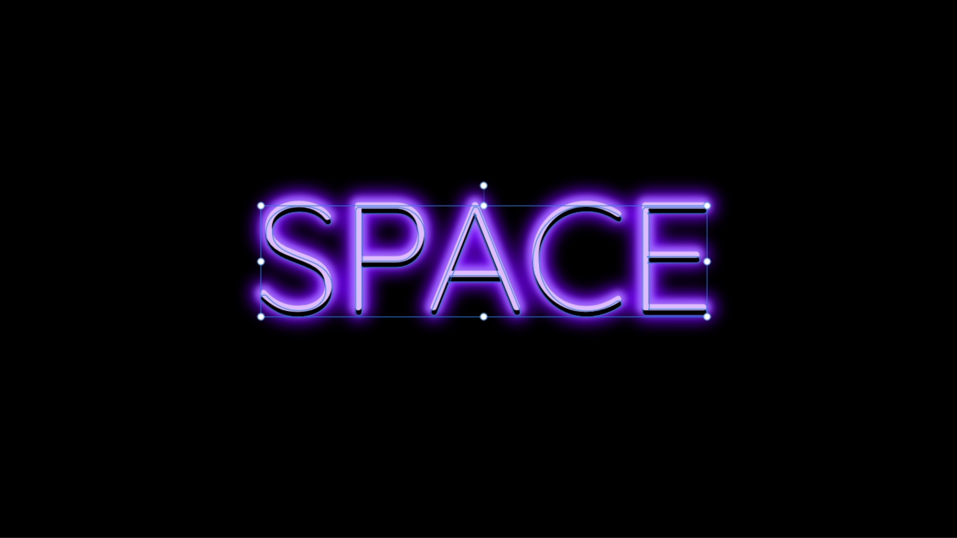
pyautogui.hotkey('shift', 'Down')
pyautogui.hotkey('shift', 'Right')
pyautogui.hotkey('shift', 'Right')
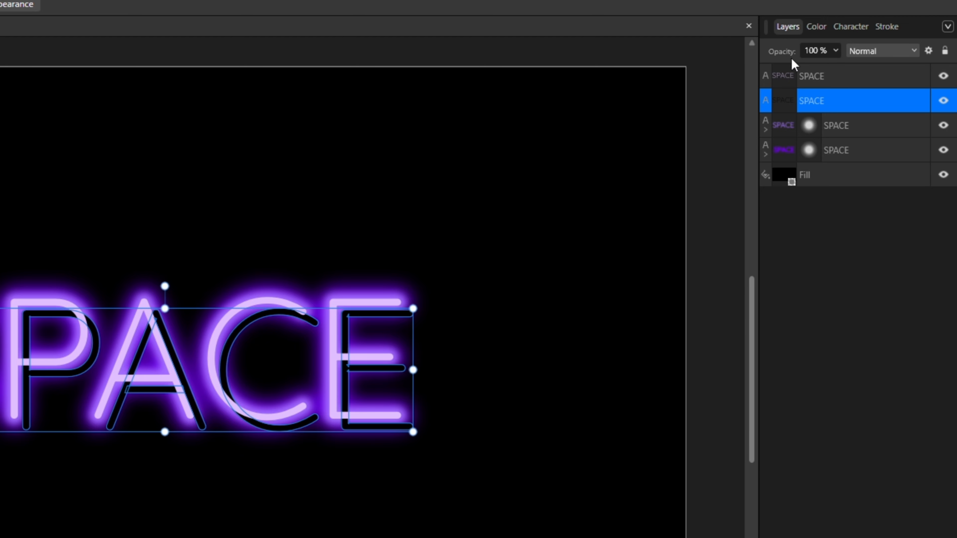
# Lower the black shadow text's opacity to 40%
pyautogui.click(817, 51)
pyautogui.write('40')
pyautogui.press('Return')
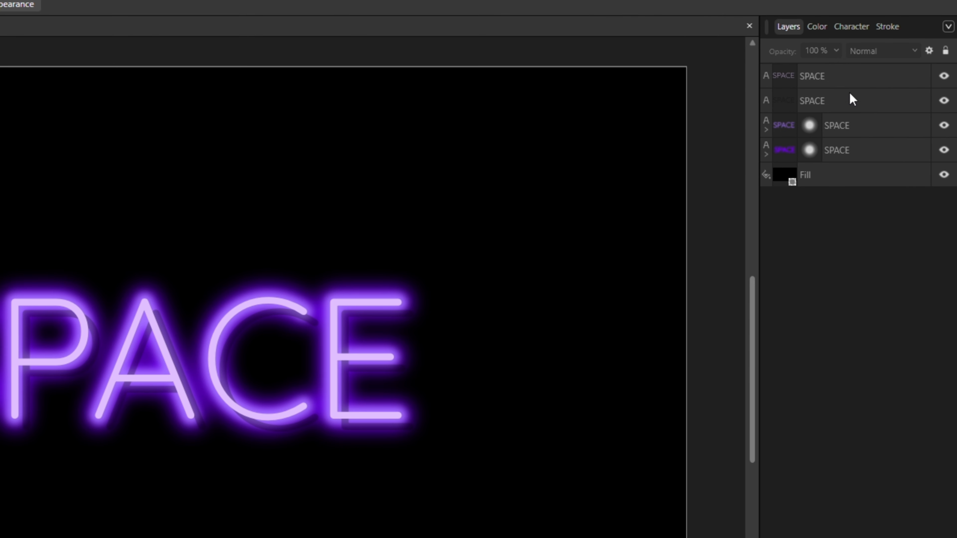
# Group all four SPACE text layers, leaving the black Fill layer out of the group
pyautogui.click(892, 101)
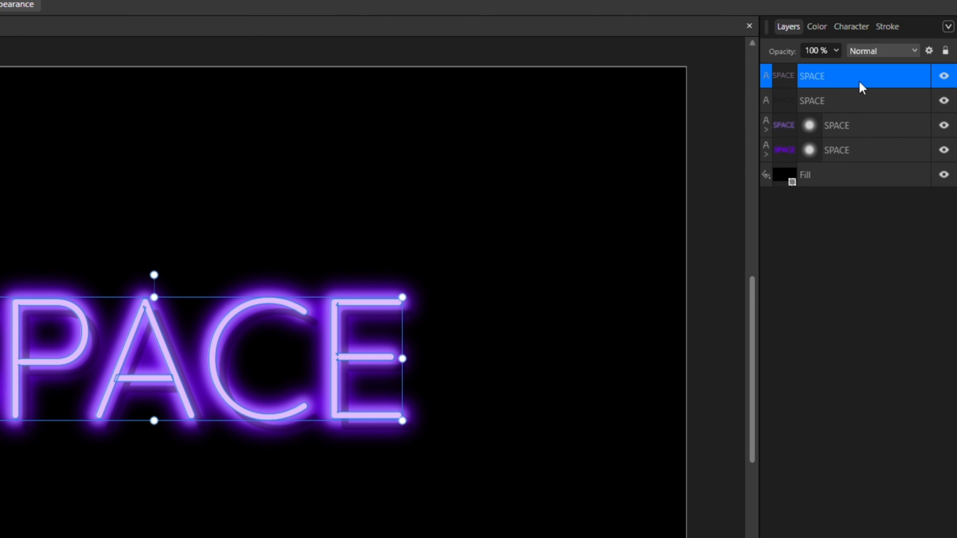
pyautogui.keyDown('shift'); pyautogui.click(866, 150); pyautogui.keyUp('shift')
pyautogui.rightClick(865, 150)
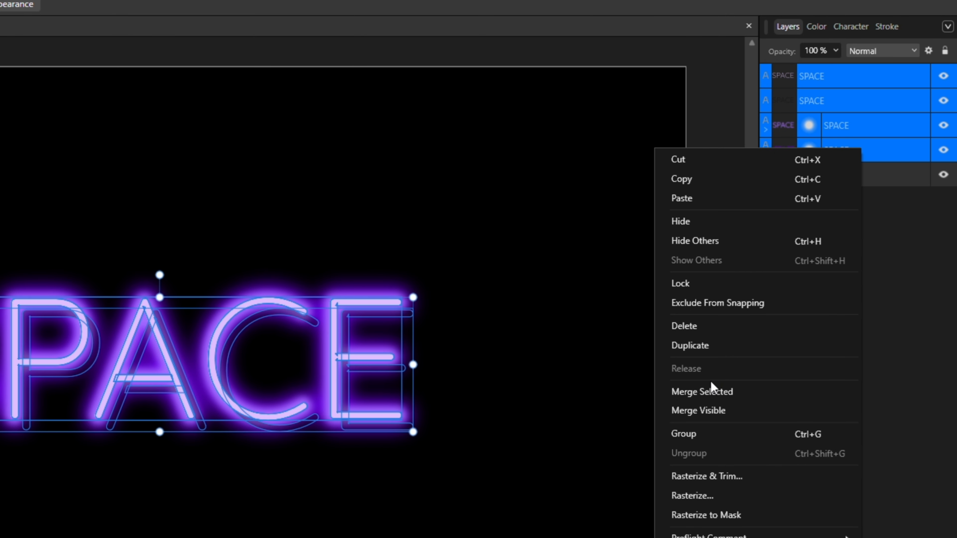
pyautogui.click(689, 438)
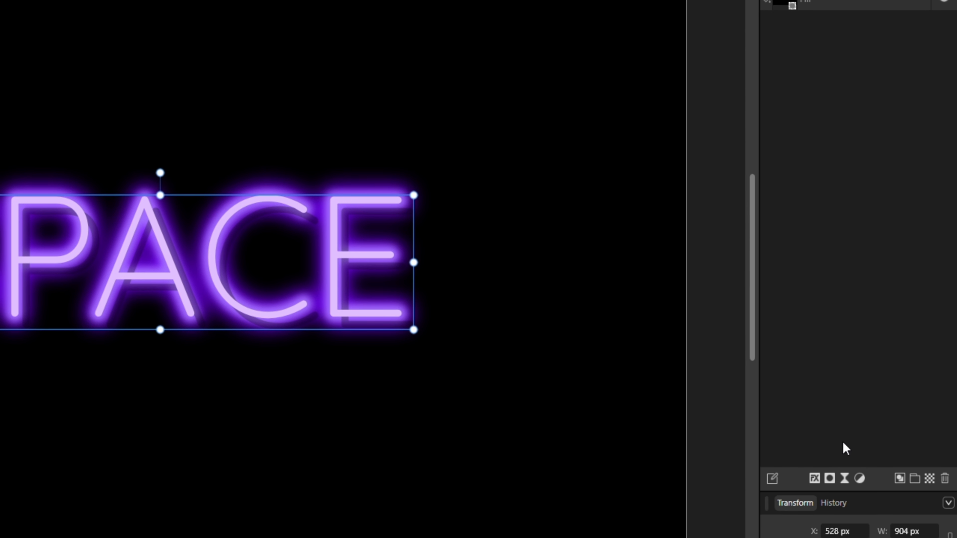
# Add a Recolor adjustment and nest it inside the text group above the SPACE layers
pyautogui.click(861, 479)
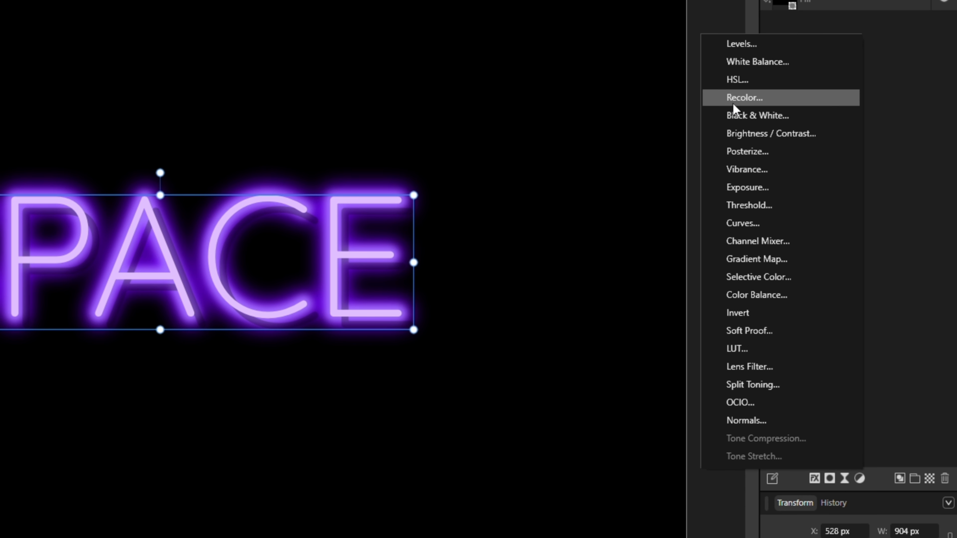
pyautogui.click(753, 105)
pyautogui.moveTo(594, 169); pyautogui.dragTo(622, 170)
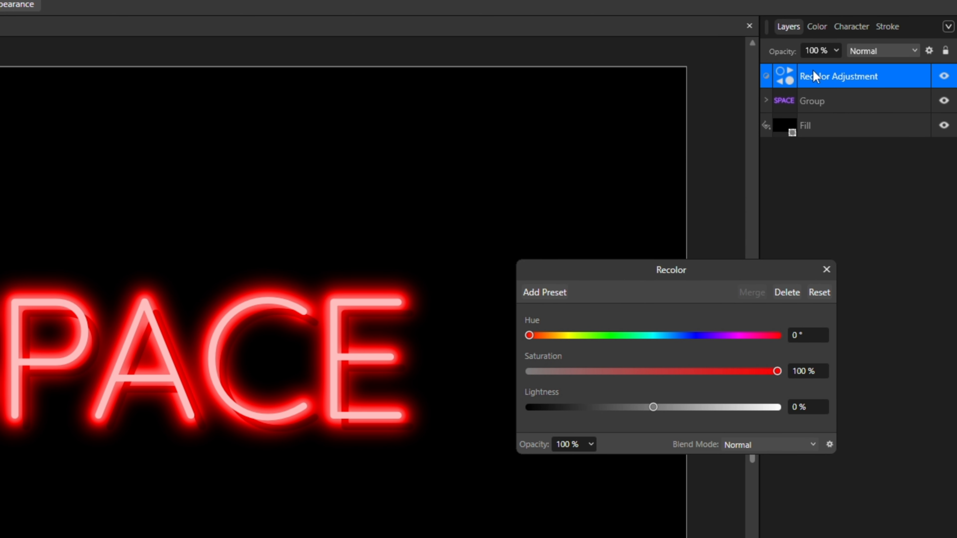
pyautogui.moveTo(813, 72); pyautogui.dragTo(808, 100)
pyautogui.click(766, 76)
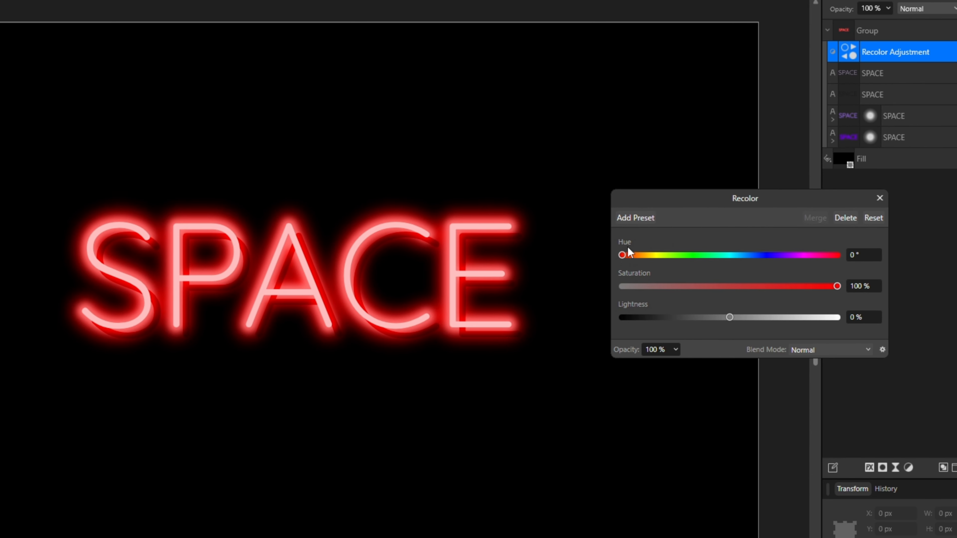
# Try out the Recolor sliders and set hue to 360°, saturation to 100% and lightness to 1%
pyautogui.moveTo(622, 255); pyautogui.dragTo(847, 262)
pyautogui.moveTo(839, 291); pyautogui.dragTo(809, 288)
pyautogui.moveTo(829, 283); pyautogui.dragTo(848, 283)
pyautogui.moveTo(731, 317)
pyautogui.mouseDown()
pyautogui.moveTo(769, 317)
pyautogui.moveTo(703, 317)
pyautogui.moveTo(734, 319)
pyautogui.mouseUp()
pyautogui.click(879, 200)
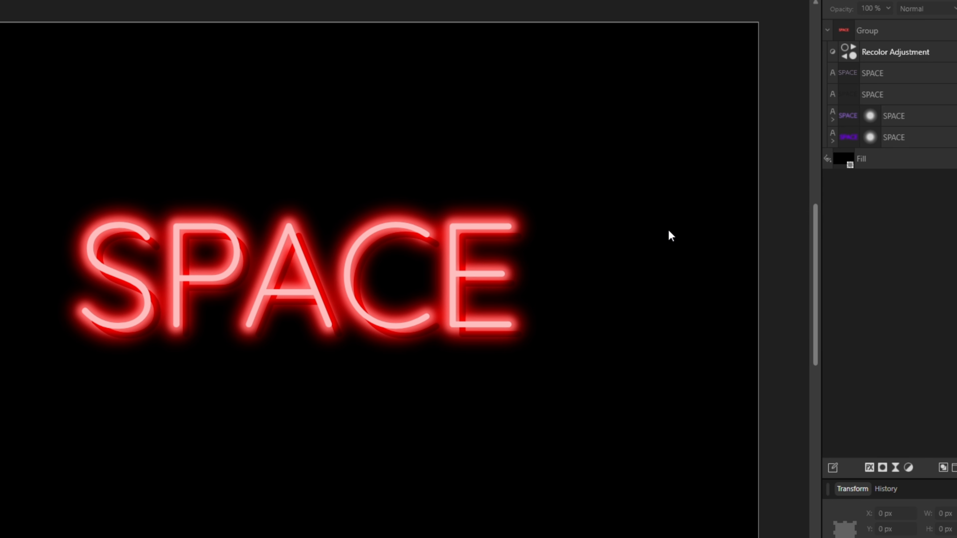
# Review the Gaussian Blur settings of both glow layers and the Recolor adjustment's settings without changing them
pyautogui.click(871, 115)
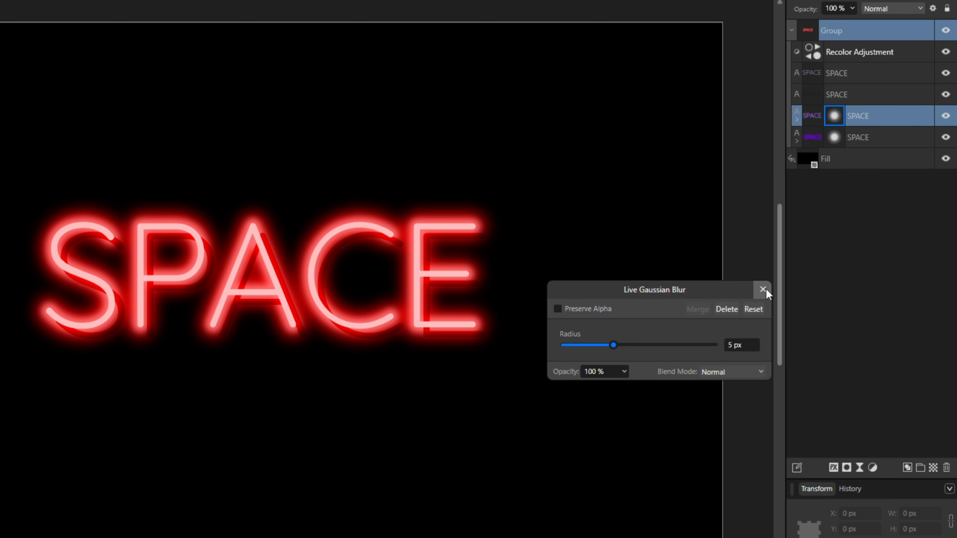
pyautogui.click(763, 290)
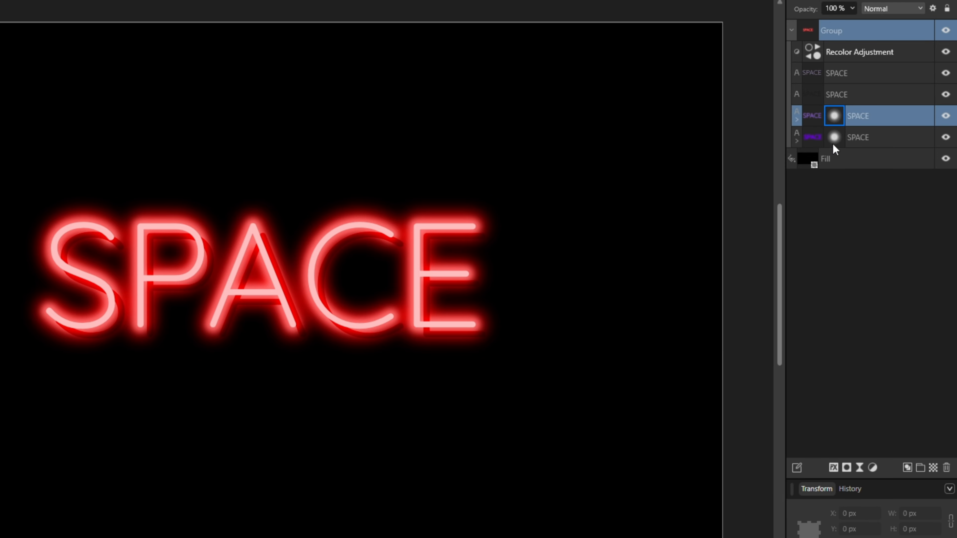
pyautogui.click(835, 138)
pyautogui.click(763, 290)
pyautogui.click(811, 46)
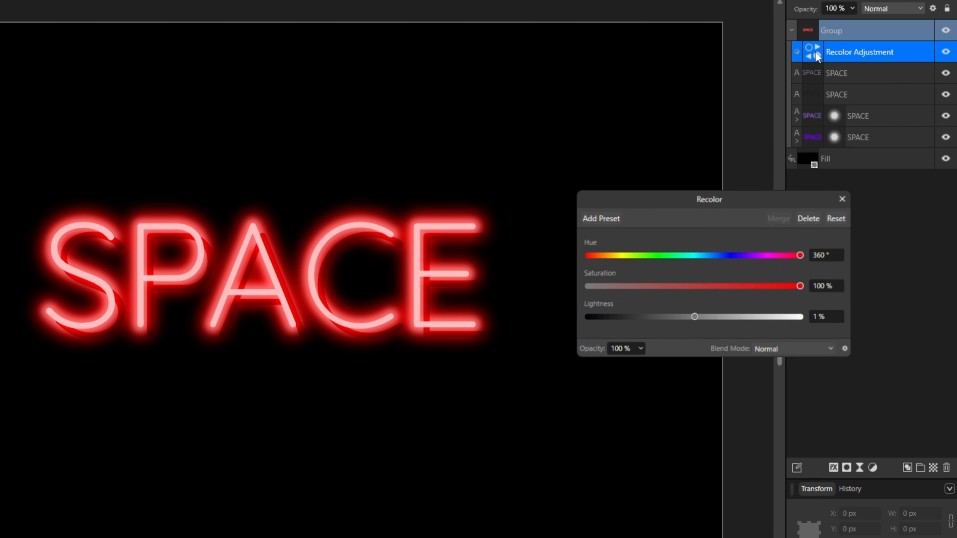
pyautogui.click(846, 200)
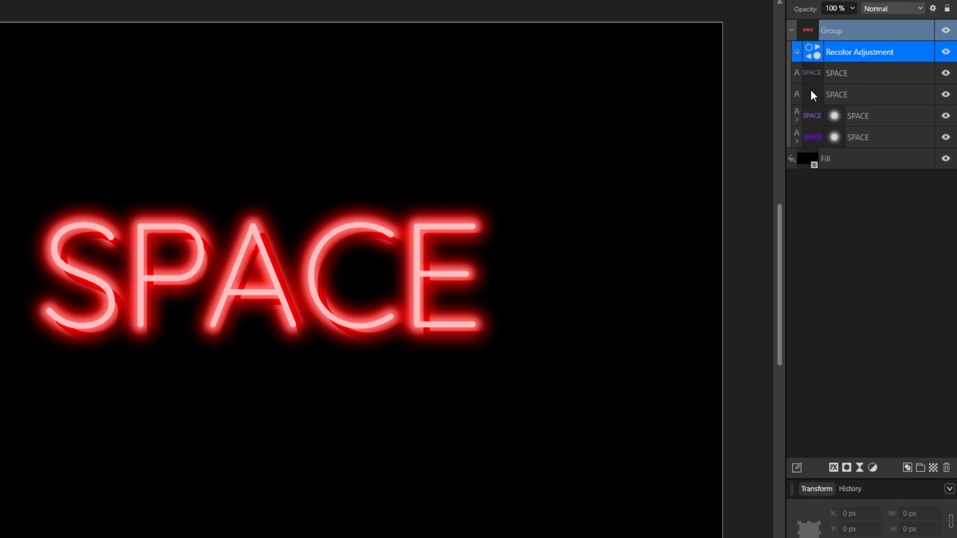
# Replace the wording of the top SPACE text with TIME
pyautogui.click(813, 73)
pyautogui.doubleClick(410, 235)
pyautogui.hotkey('ctrl', 'a')
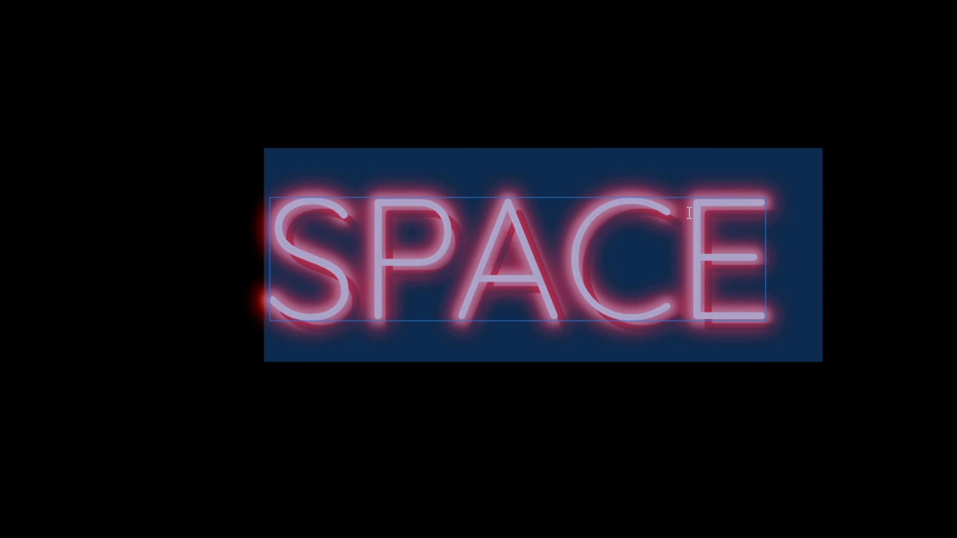
pyautogui.write('TIME')
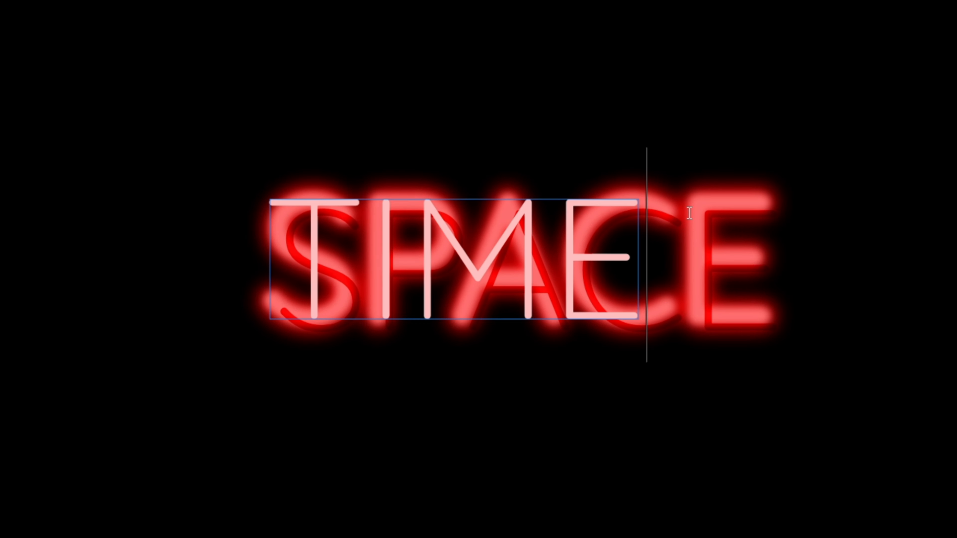
pyautogui.press('Escape')
# Replace the wording of the remaining shadow and glow text layers with TIME, then deselect everything
pyautogui.click(741, 226)
pyautogui.hotkey('ctrl', 'a')
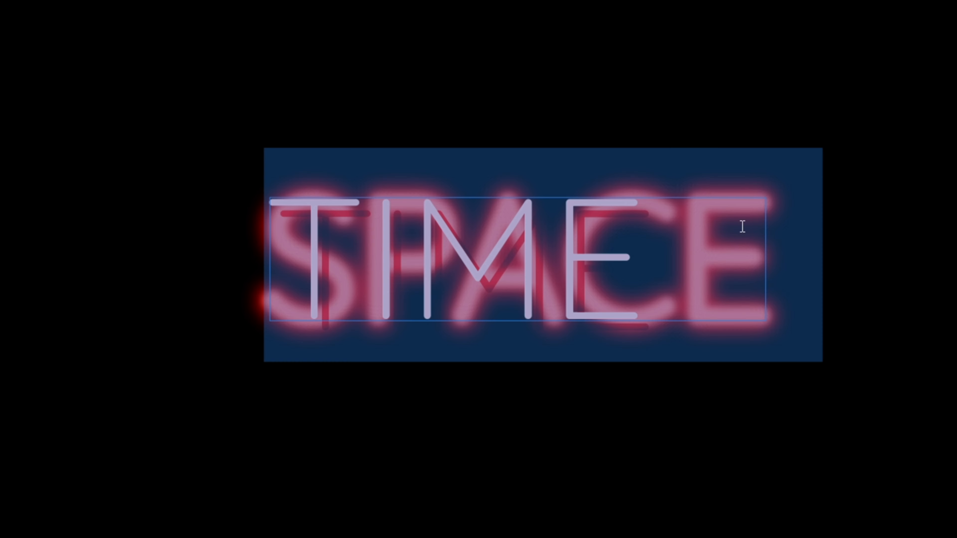
pyautogui.write('TIME')
pyautogui.press('Escape')
pyautogui.click(733, 233)
pyautogui.hotkey('ctrl', 'a')
pyautogui.write('TIME')
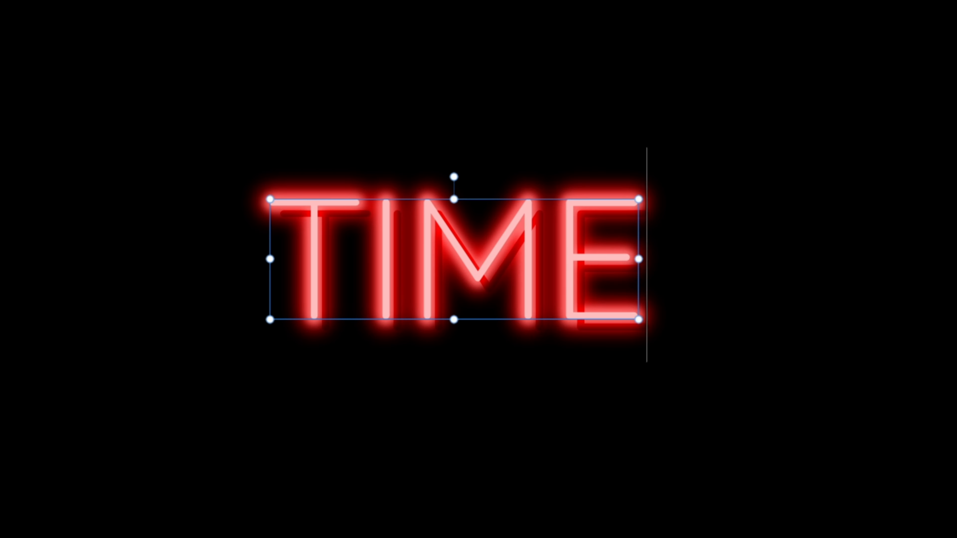
pyautogui.press('Escape')
pyautogui.click(951, 310)
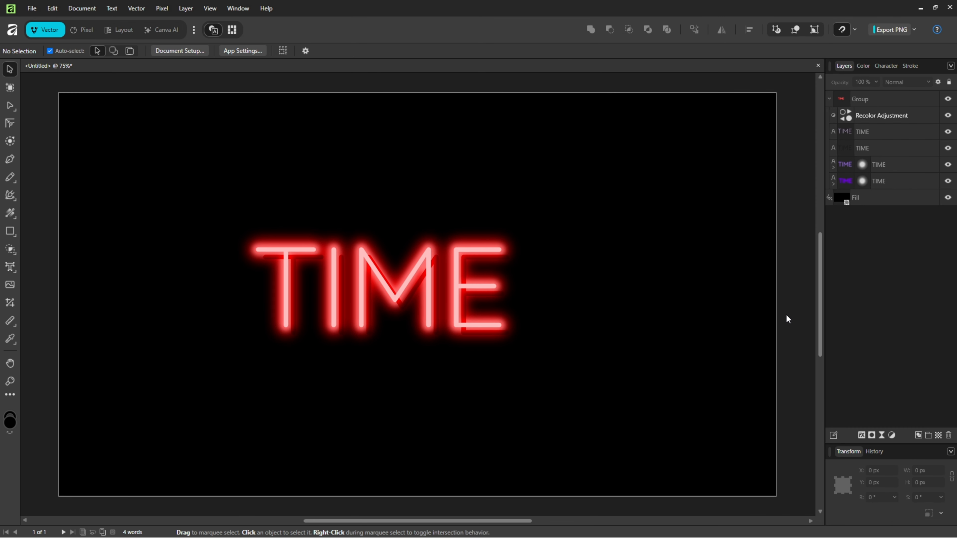